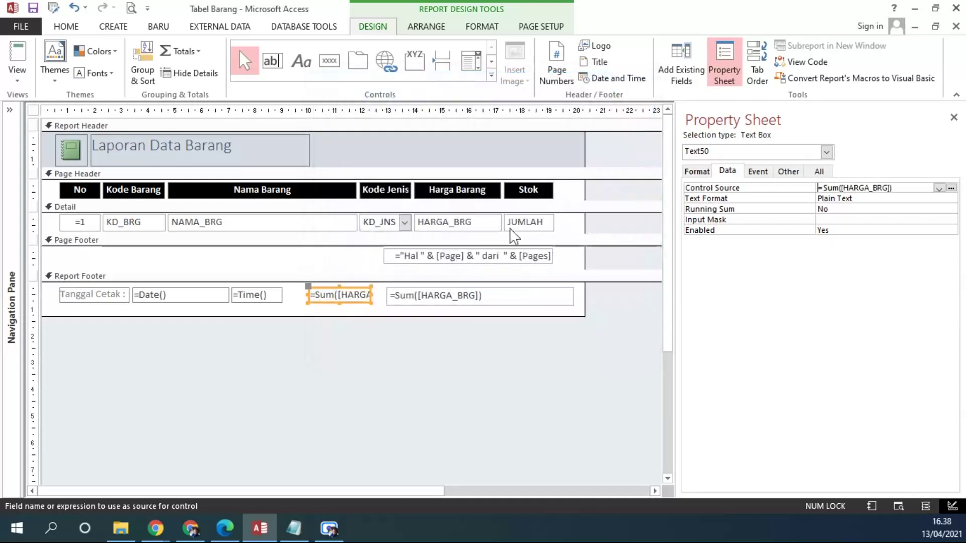
# Widen the small =Sum([HARGA_BRG]) text box beside the print time in the report footer to about 2.6 cm
pyautogui.moveTo(370, 296)
pyautogui.mouseDown()
pyautogui.moveTo(455, 295)
pyautogui.moveTo(382, 295)
pyautogui.mouseUp()
pyautogui.click(337, 297)
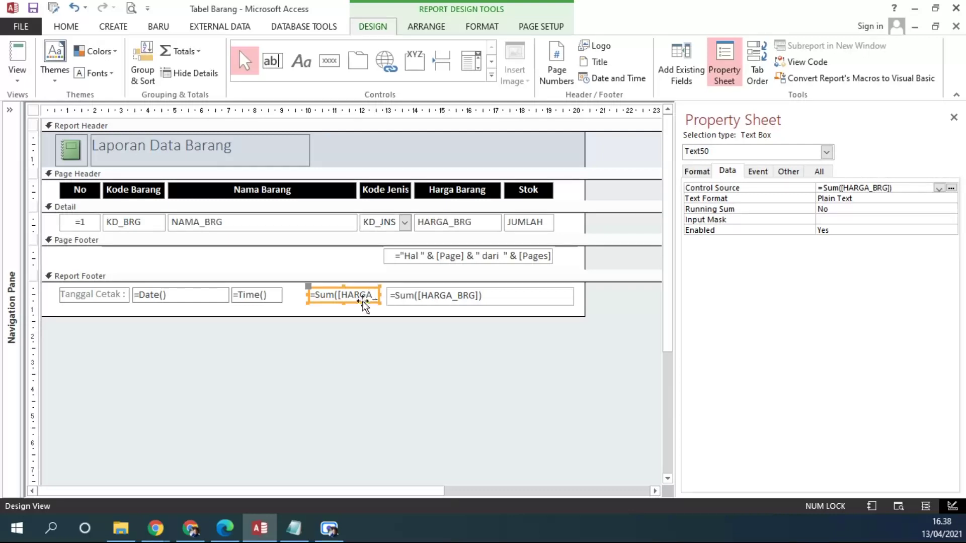
pyautogui.click(359, 305)
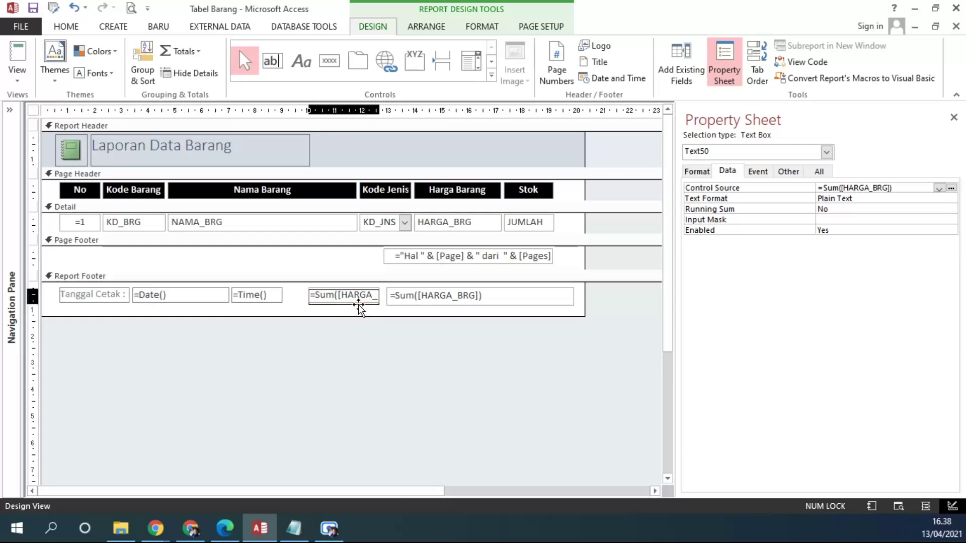
pyautogui.click(375, 301)
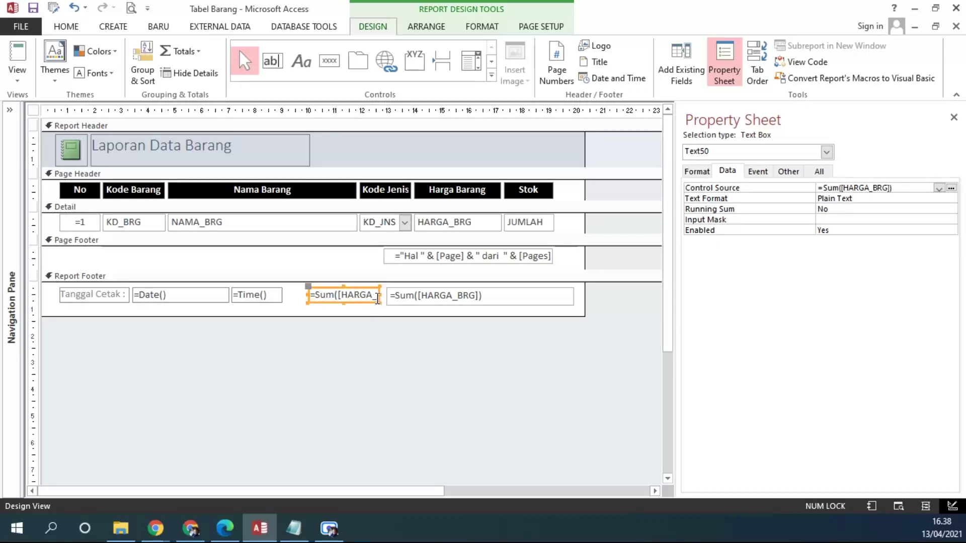
# Preview the report as printed to compare the two price totals in the footer, and return to the design
pyautogui.click(17, 73)
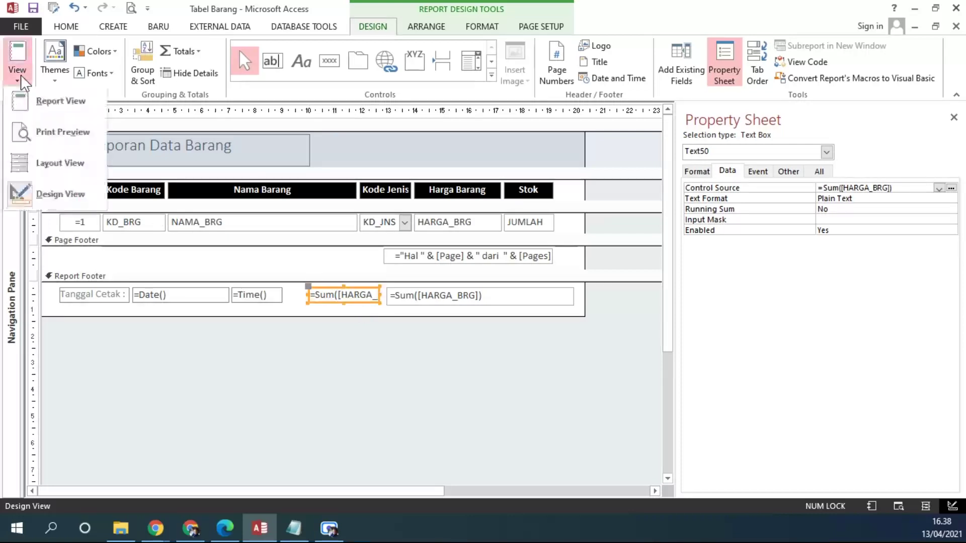
pyautogui.click(50, 126)
pyautogui.scroll(-10, 493, 304)
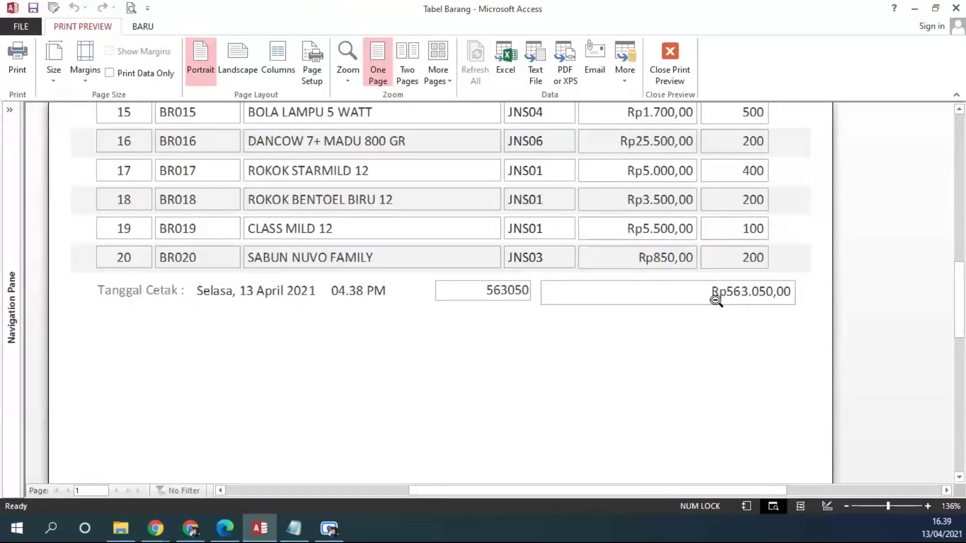
pyautogui.click(669, 75)
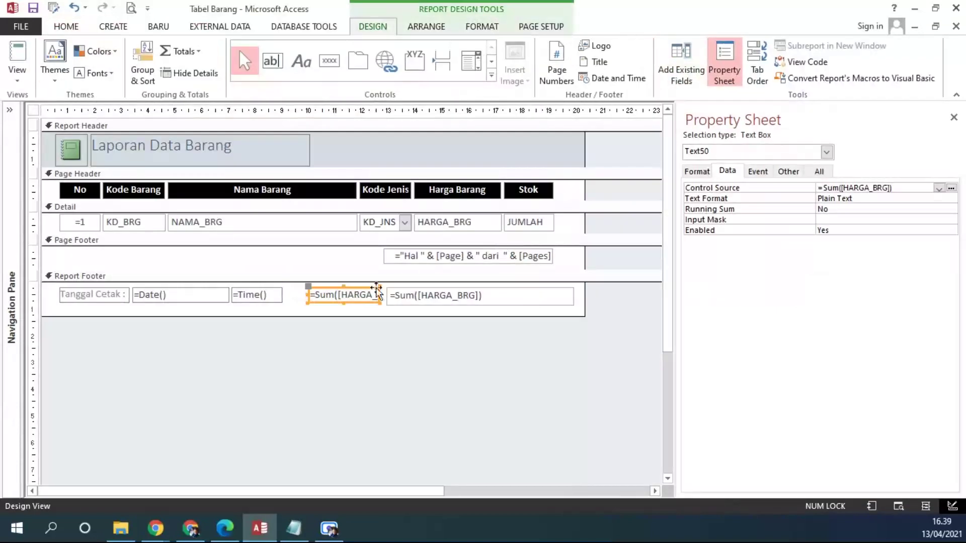
# Set the number format of the small sum text box beside the print time to Currency
pyautogui.click(696, 171)
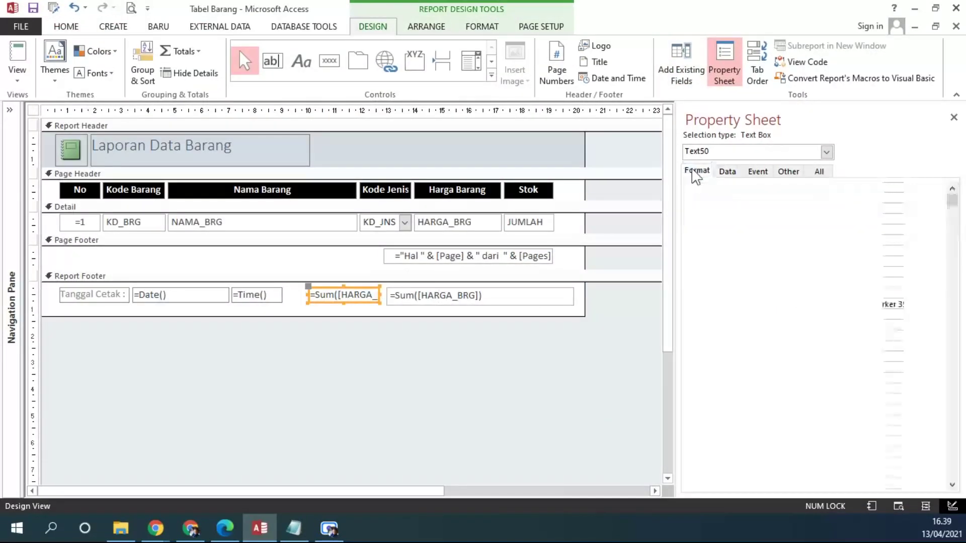
pyautogui.click(707, 188)
pyautogui.click(938, 188)
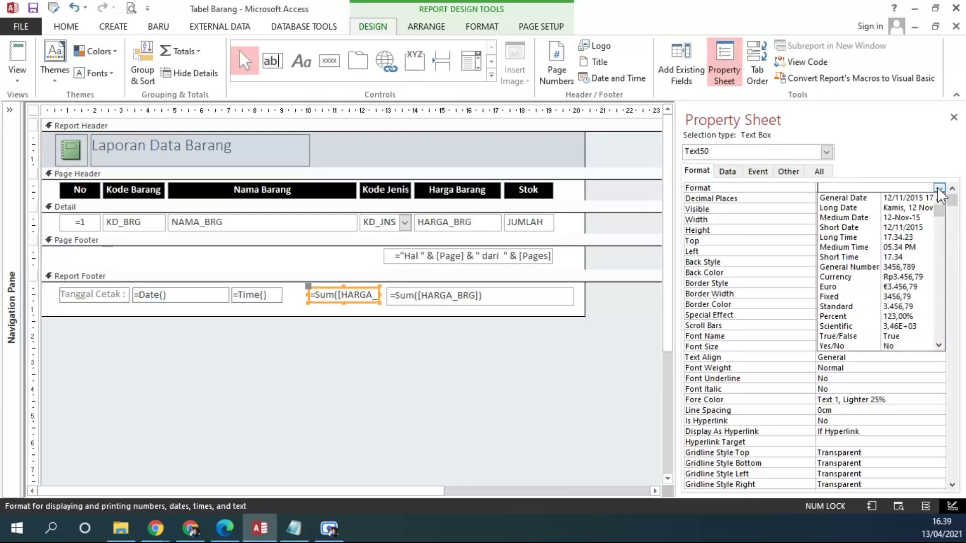
pyautogui.click(900, 279)
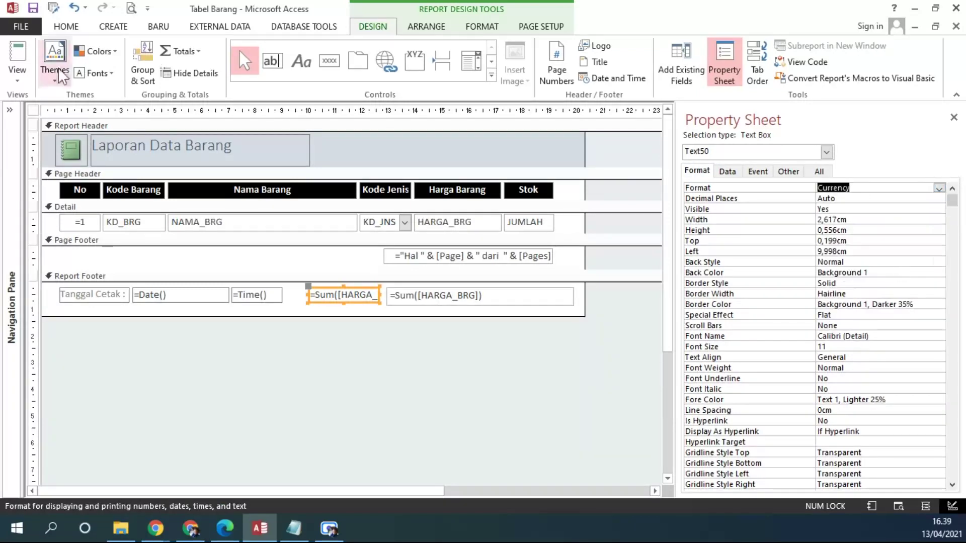
# Preview the printed report to check the currency format of the footer total, and return to the design
pyautogui.click(17, 79)
pyautogui.click(56, 132)
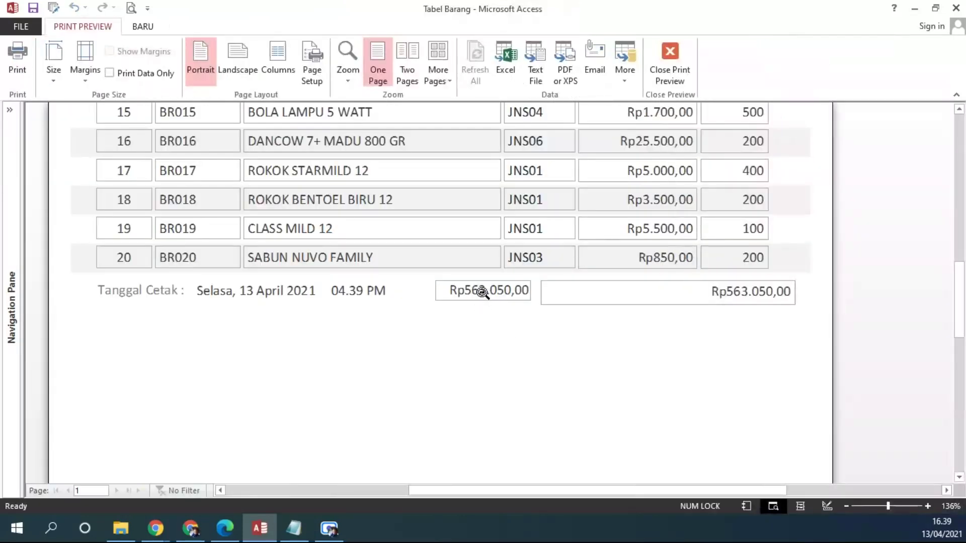
pyautogui.click(659, 63)
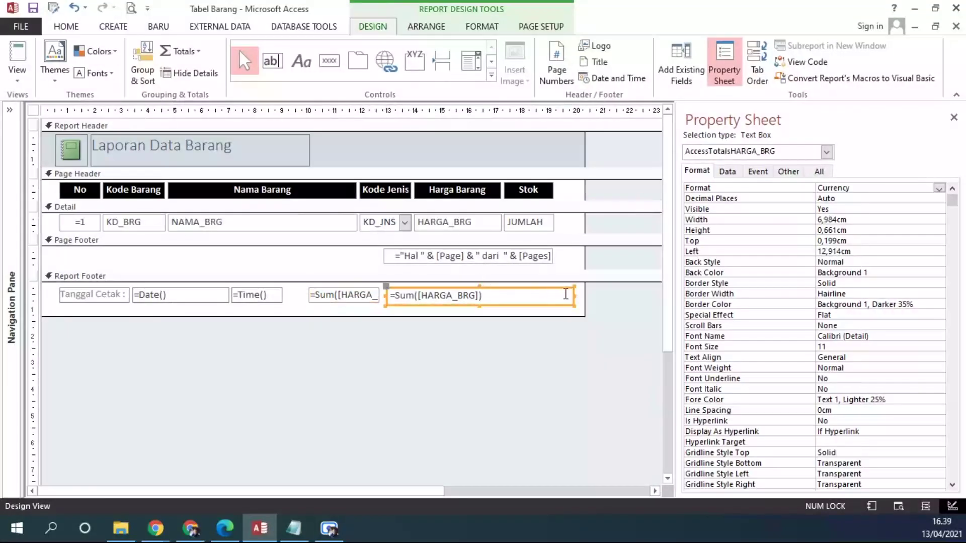
# Narrow the wider sum text box in the report footer to about 3.3 cm, aligned under the Harga Barang column
pyautogui.click(392, 295)
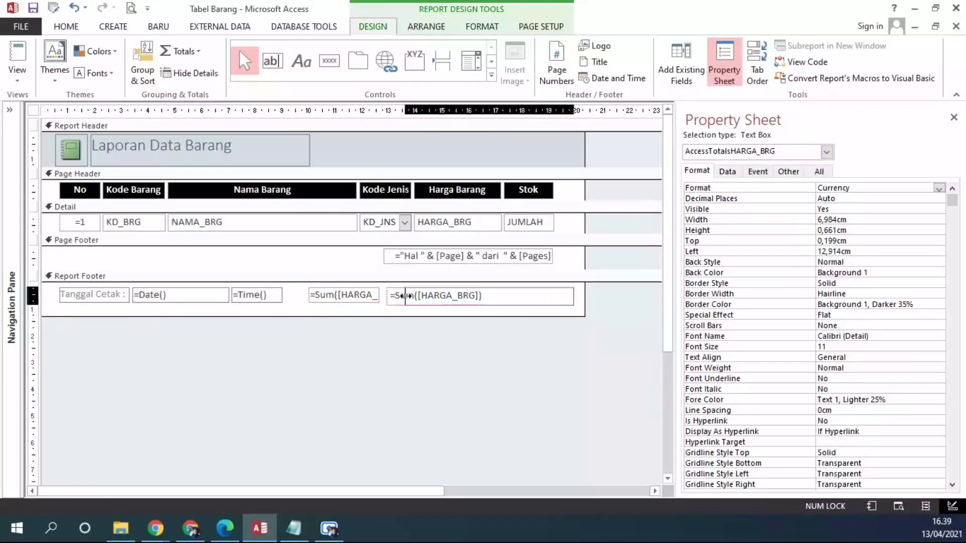
pyautogui.moveTo(413, 297); pyautogui.dragTo(415, 296)
pyautogui.moveTo(572, 296); pyautogui.dragTo(504, 292)
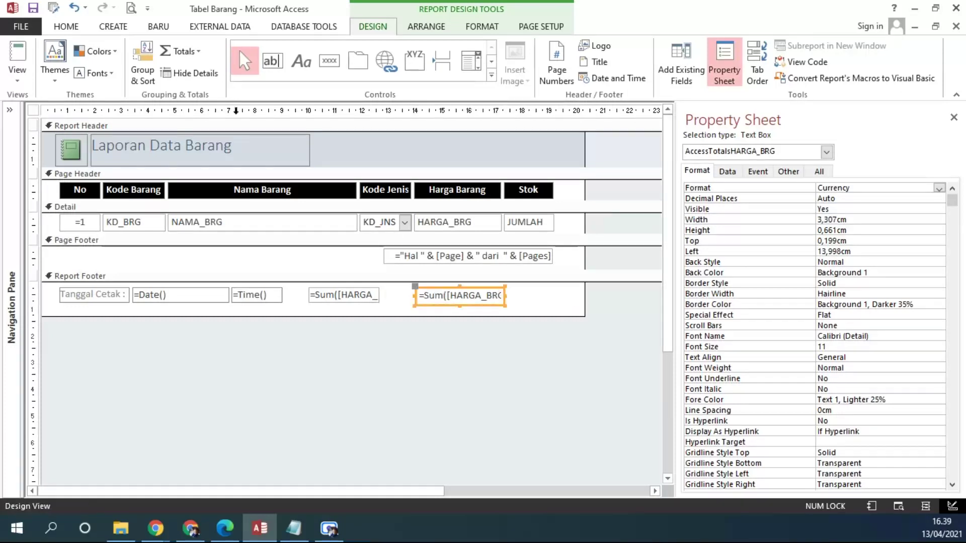
# Make the Report Header section taller and delete its notebook logo and Laporan Data Barang title
pyautogui.moveTo(332, 146); pyautogui.dragTo(70, 156)
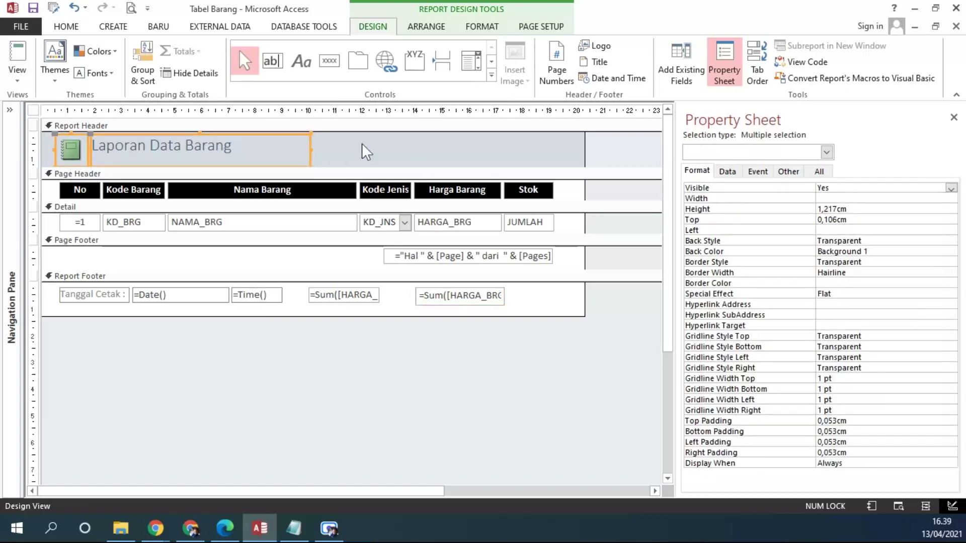
pyautogui.moveTo(352, 168); pyautogui.dragTo(387, 193)
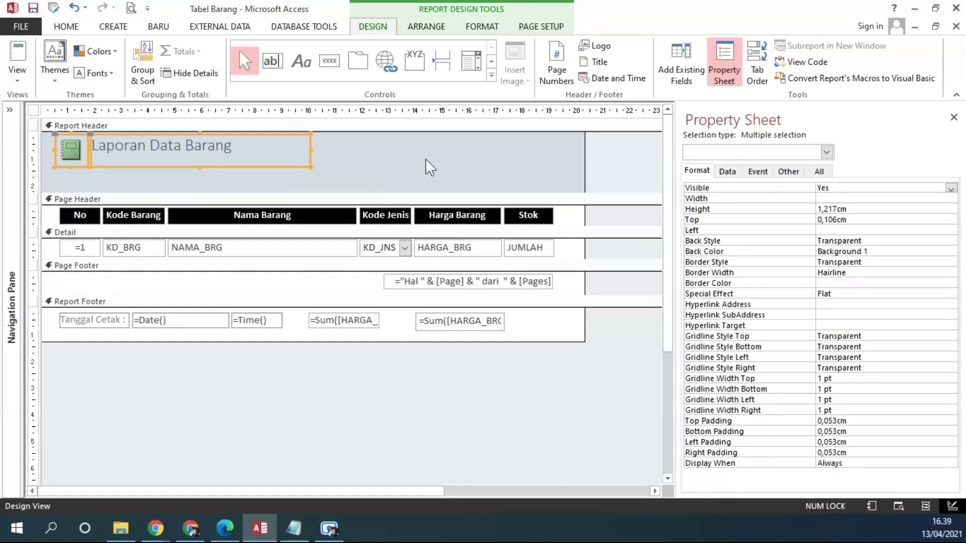
pyautogui.press('Delete')
# Copy the logo, title, company name and address labels from the header of Form Data Kasir in Design View, and close that form
pyautogui.click(9, 110)
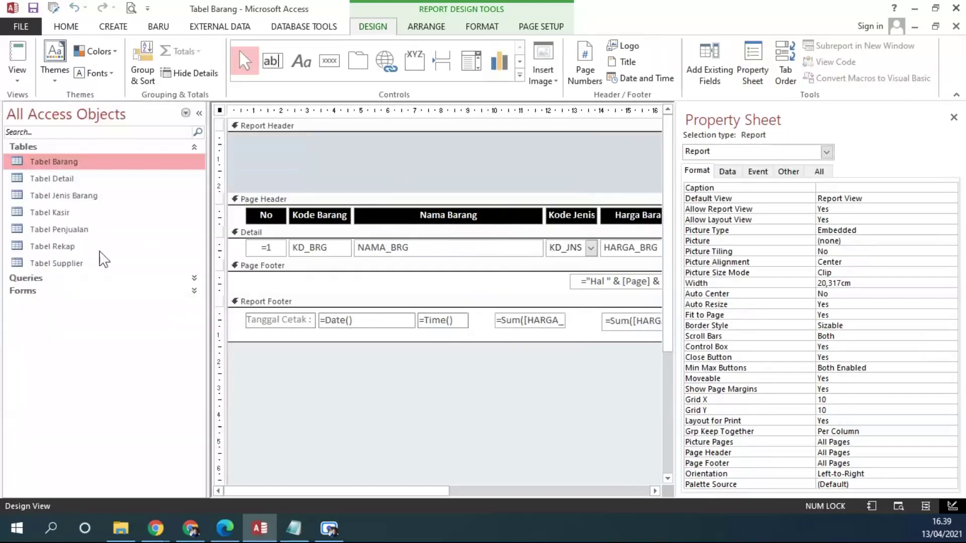
pyautogui.click(57, 292)
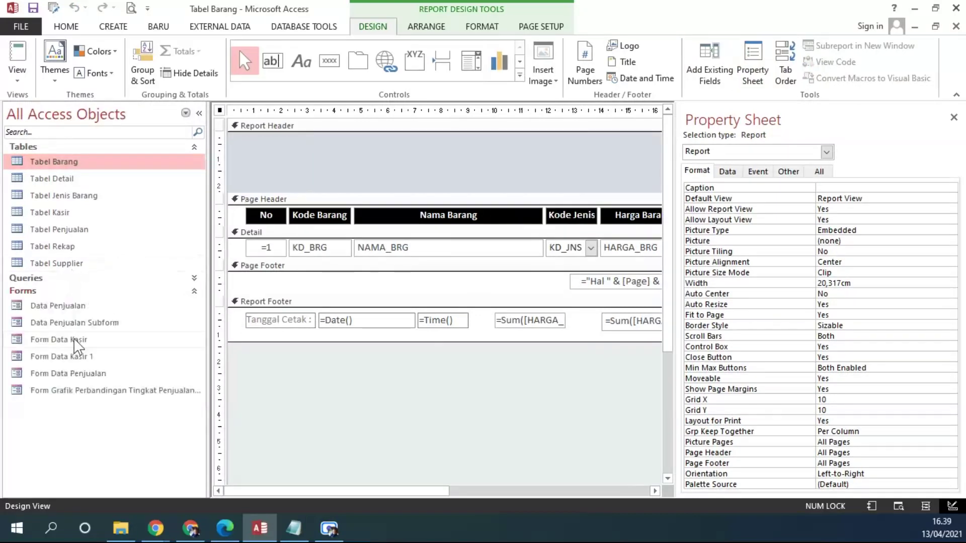
pyautogui.rightClick(79, 338)
pyautogui.click(138, 187)
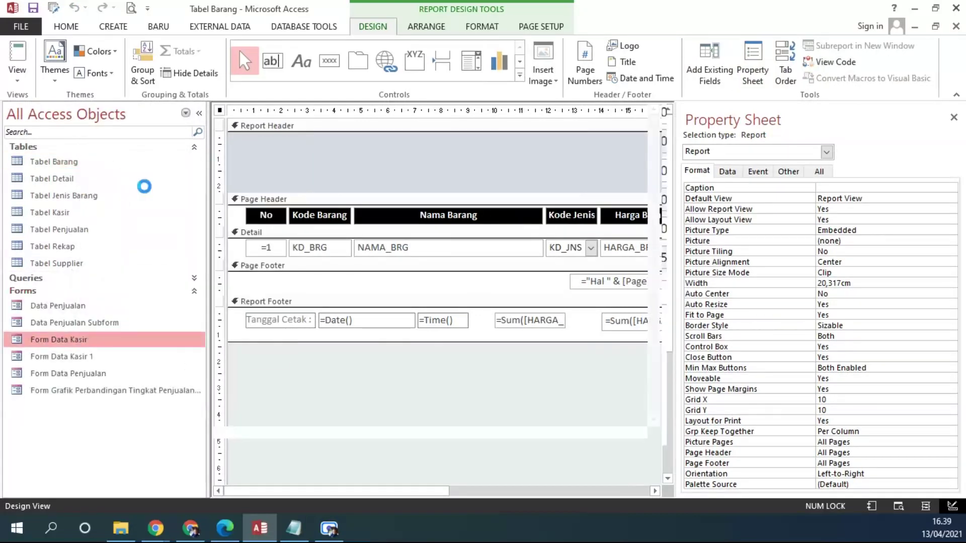
pyautogui.click(953, 117)
pyautogui.moveTo(232, 137); pyautogui.dragTo(478, 182)
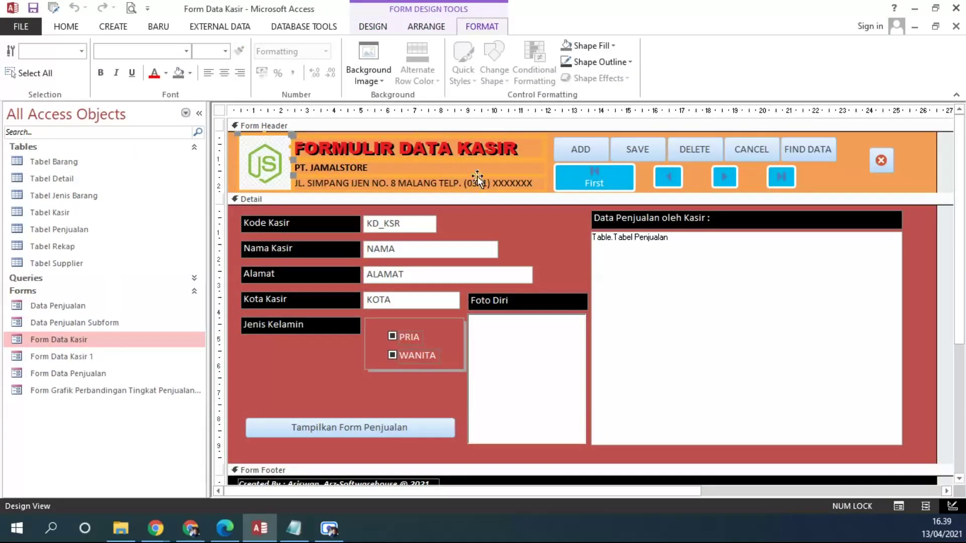
pyautogui.click(955, 26)
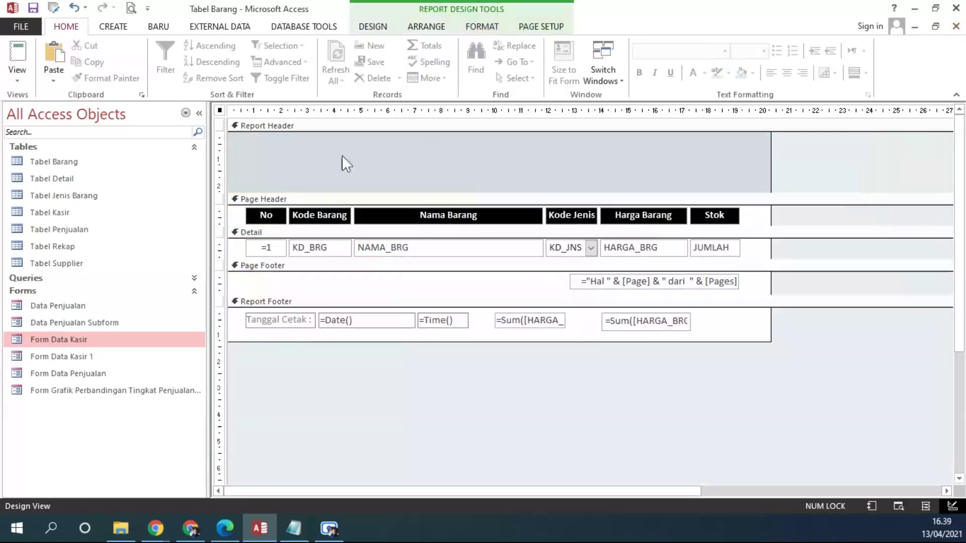
# Paste the copied heading into the Report Header, fit the section height to it, and move the red title off its black shadow copy
pyautogui.hotkey('ctrl', 'v')
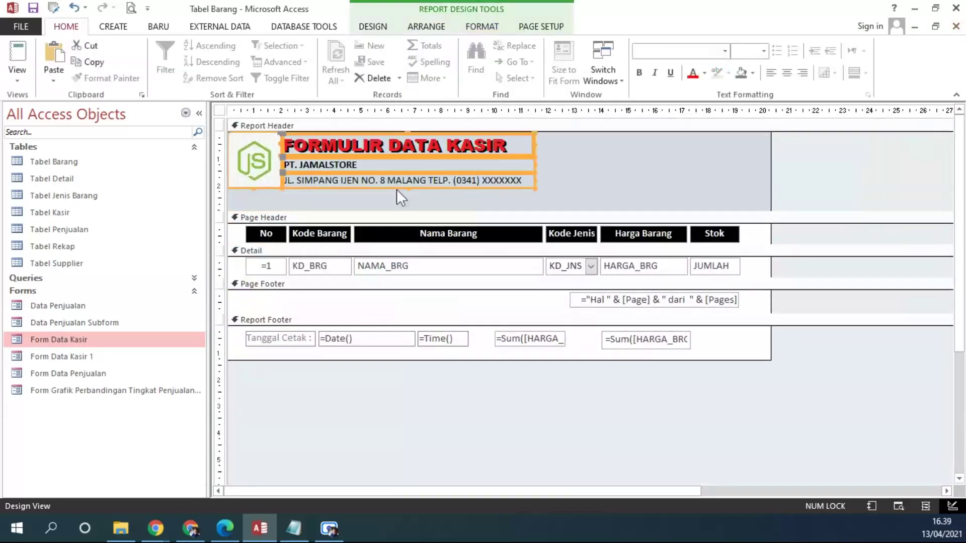
pyautogui.moveTo(406, 194); pyautogui.dragTo(383, 207)
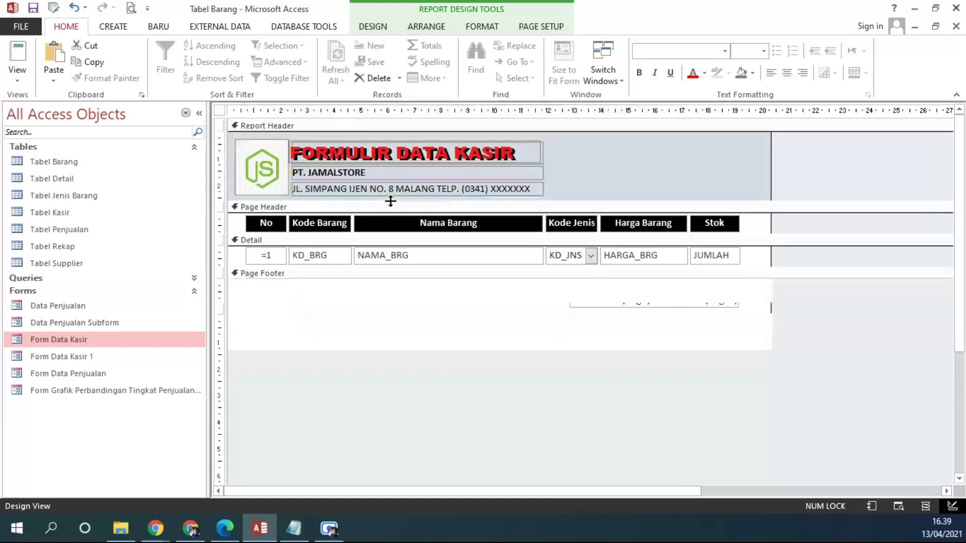
pyautogui.click(384, 160)
pyautogui.moveTo(384, 160); pyautogui.dragTo(543, 186)
# Change the black shadow title's text to "Laporan Data Barang"
pyautogui.click(356, 160)
pyautogui.moveTo(298, 154); pyautogui.dragTo(532, 162)
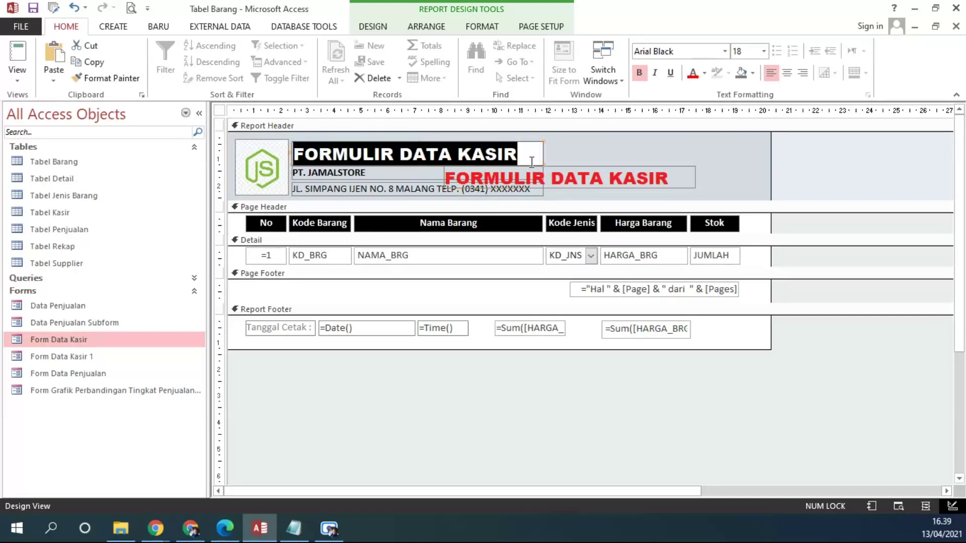
pyautogui.write('lap')
pyautogui.write('aporan dat')
pyautogui.press('BackSpace')
pyautogui.press('BackSpace')
pyautogui.press('BackSpace')
pyautogui.write('Data Barang')
# Change the red title's text to "Laporan Data Barang"
pyautogui.click(572, 178)
pyautogui.moveTo(679, 177); pyautogui.dragTo(383, 177)
pyautogui.write('Lapior')
pyautogui.press('BackSpace')
pyautogui.press('BackSpace')
pyautogui.press('BackSpace')
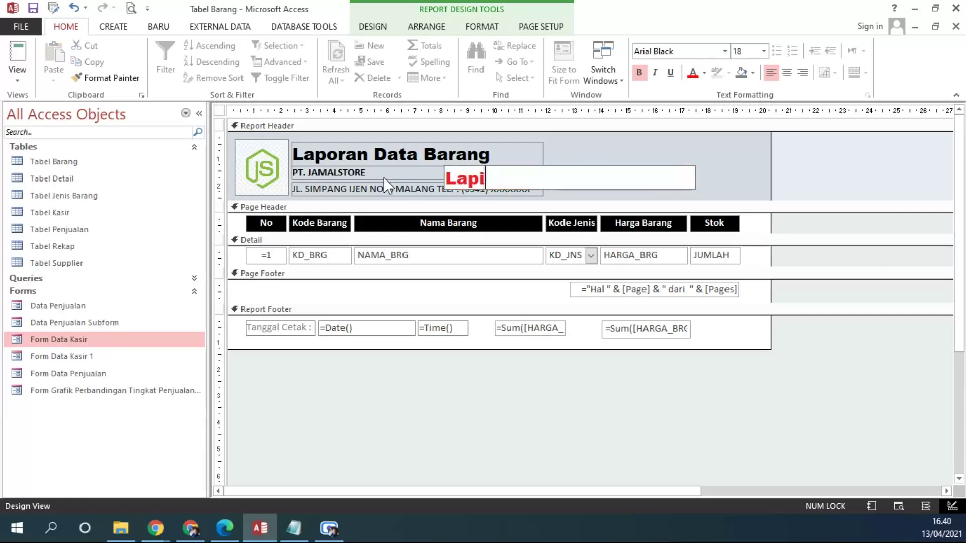
pyautogui.write('oran Data Ba')
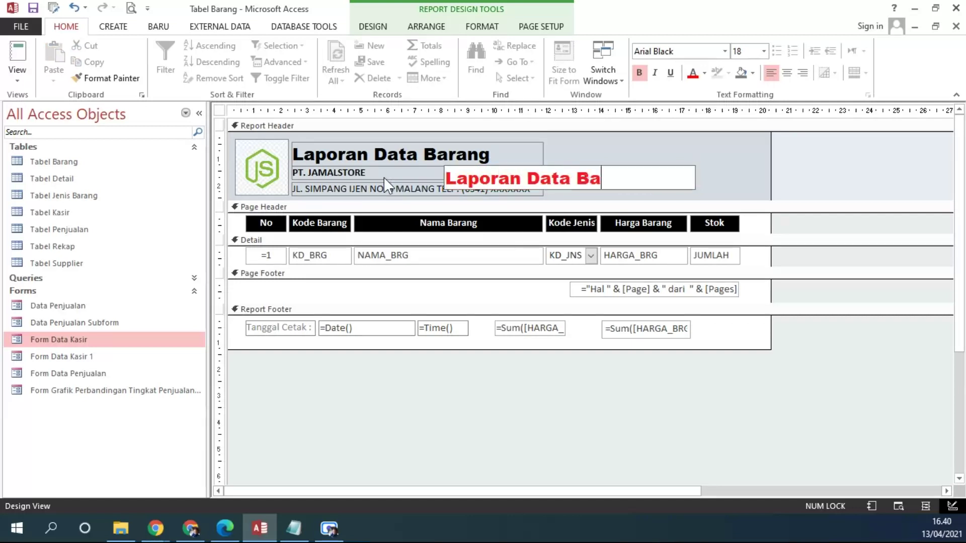
pyautogui.write('eraang')
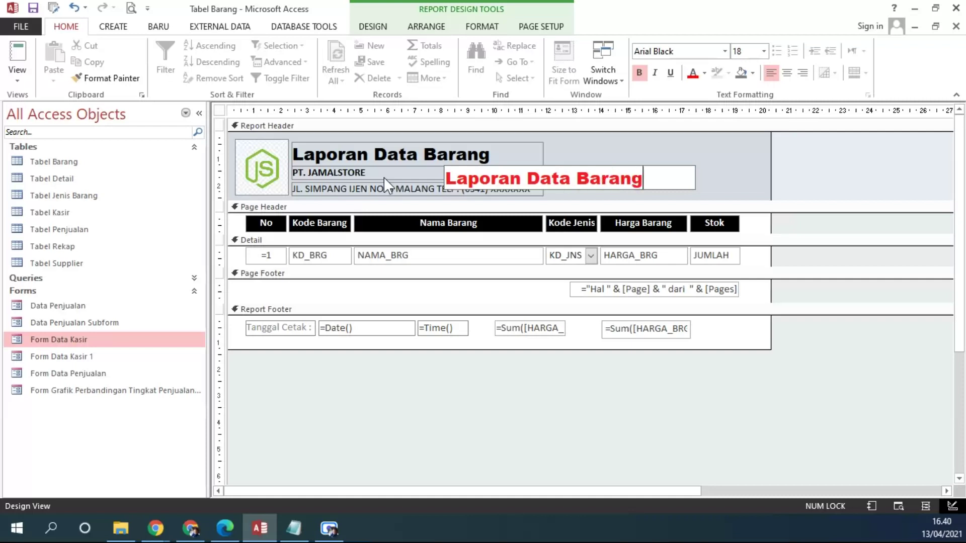
pyautogui.click(673, 189)
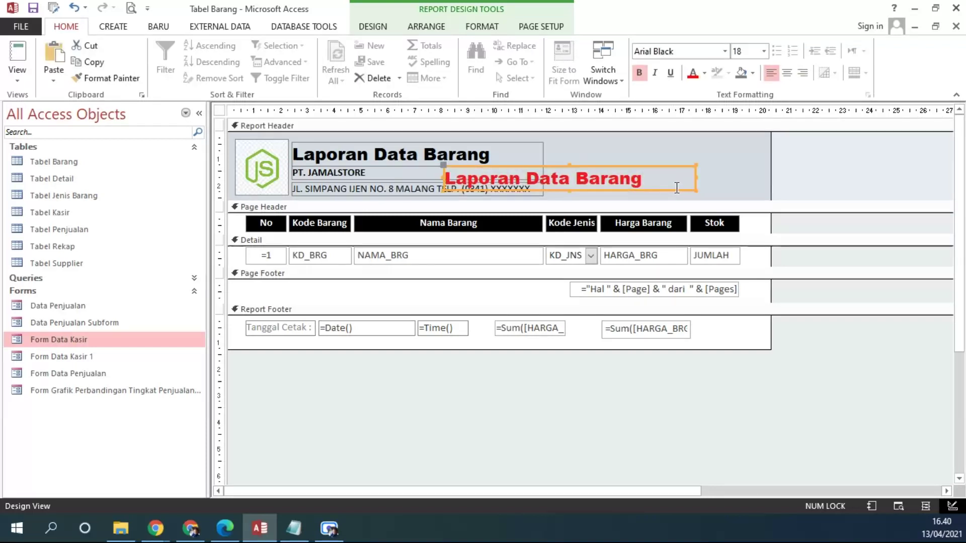
# Move the red title back over the black title, slightly offset to form a shadow effect
pyautogui.moveTo(671, 190); pyautogui.dragTo(529, 163)
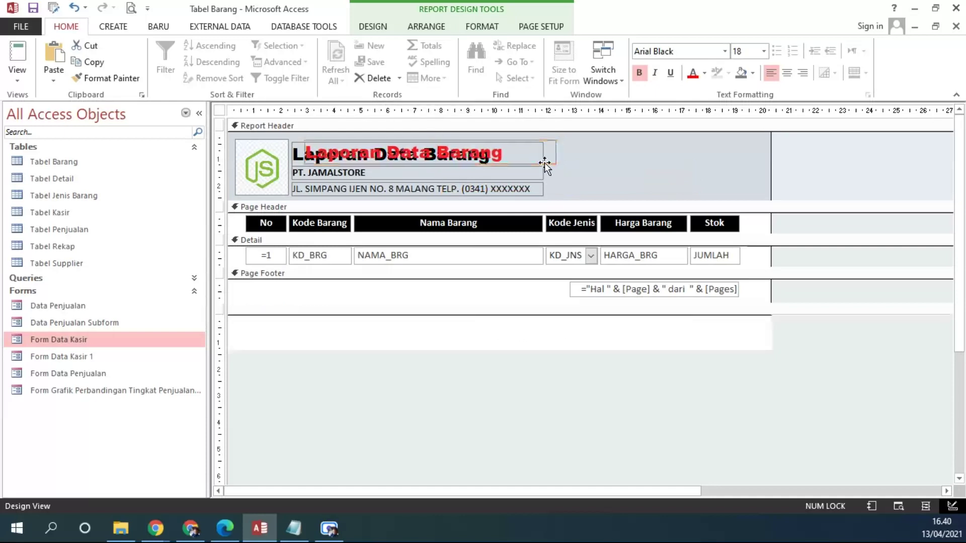
pyautogui.press('Left')
pyautogui.press('Left')
pyautogui.press('Left')
pyautogui.press('Left')
pyautogui.press('Left')
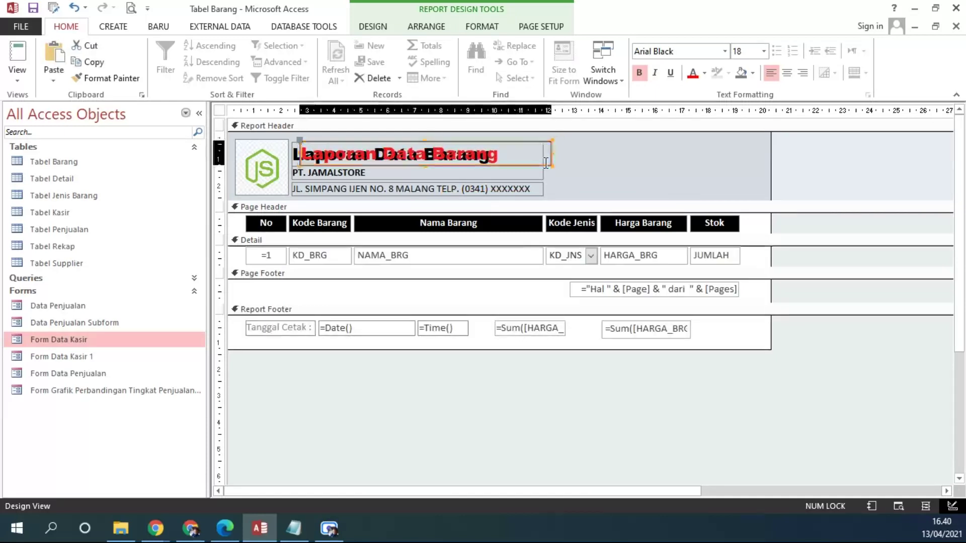
pyautogui.press('Left')
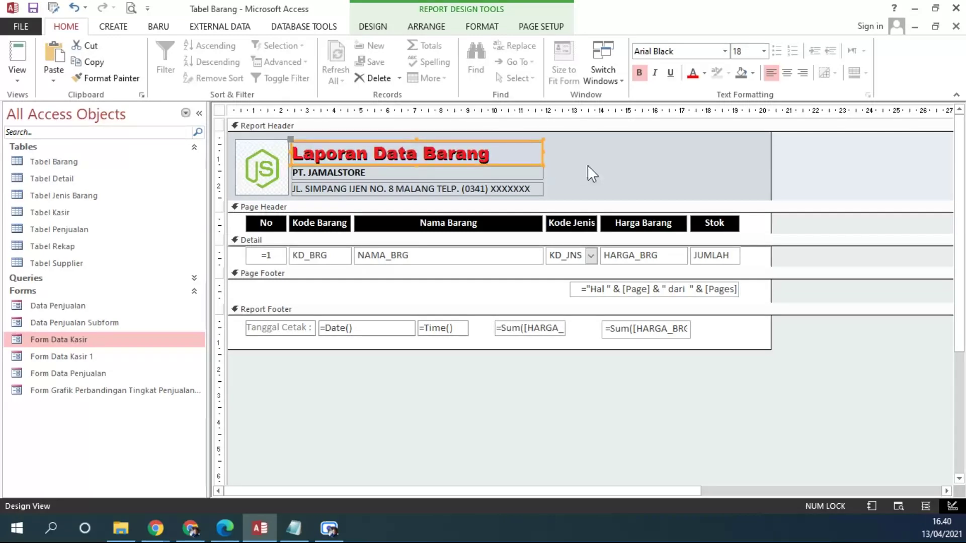
pyautogui.click(626, 176)
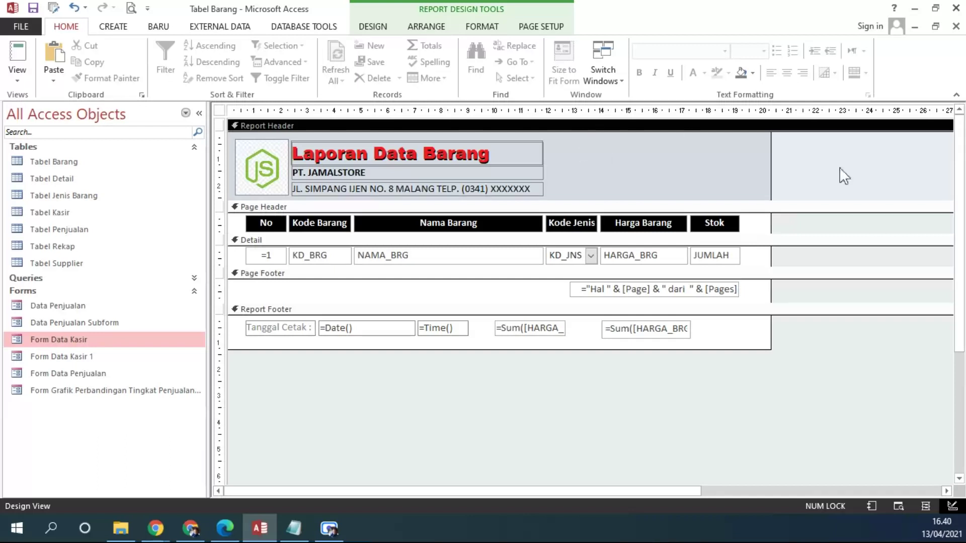
# Preview the printed report and examine the new heading, the item rows and the footer totals
pyautogui.click(17, 75)
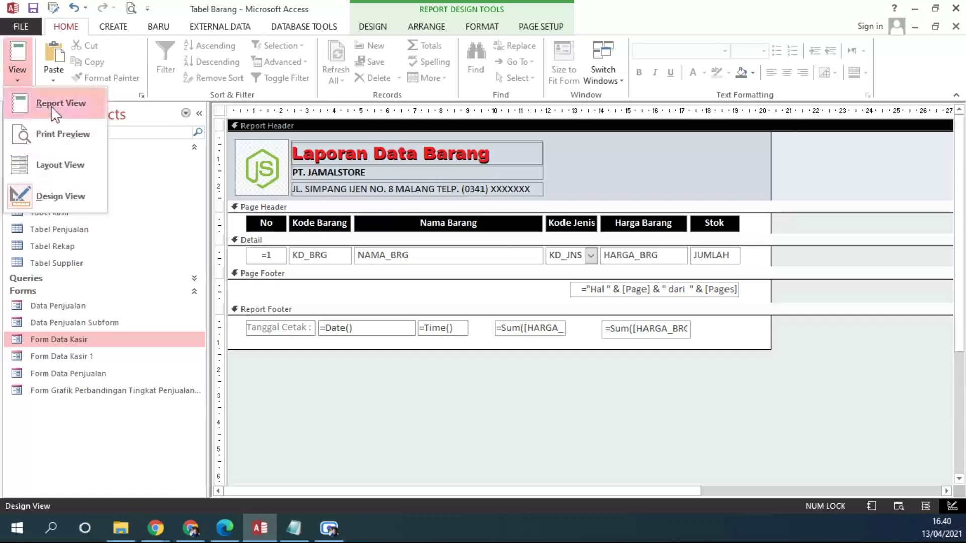
pyautogui.click(61, 133)
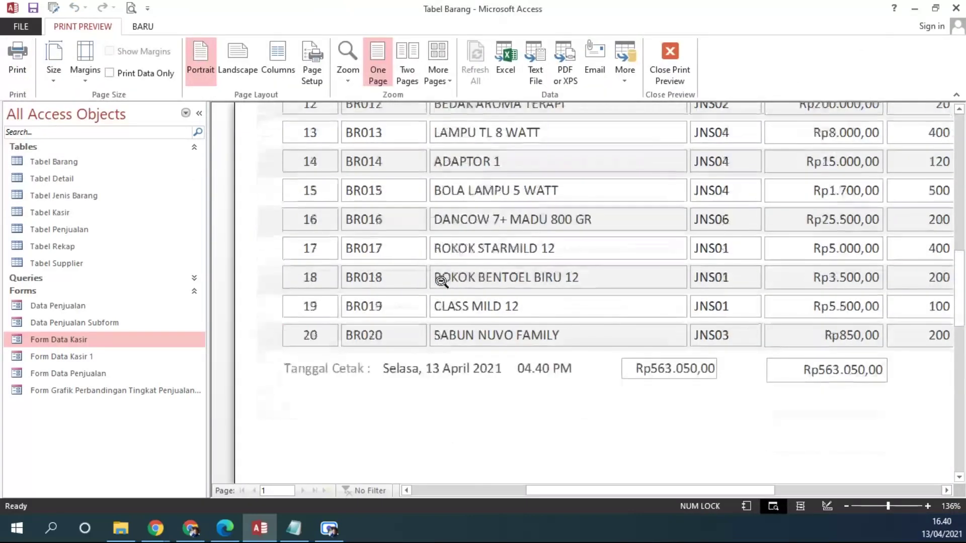
pyautogui.click(441, 280)
pyautogui.click(604, 235)
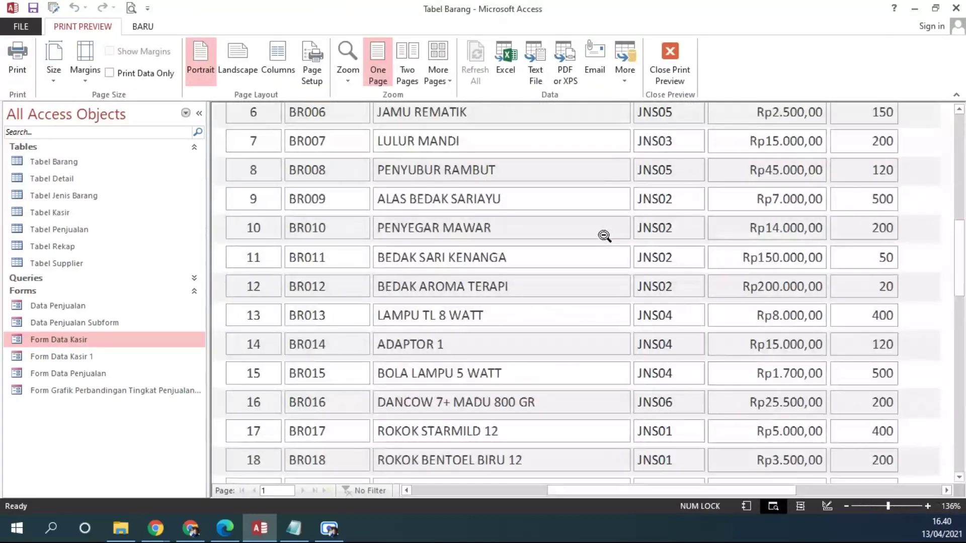
pyautogui.click(603, 235)
pyautogui.click(648, 190)
pyautogui.scroll(3, 629, 181)
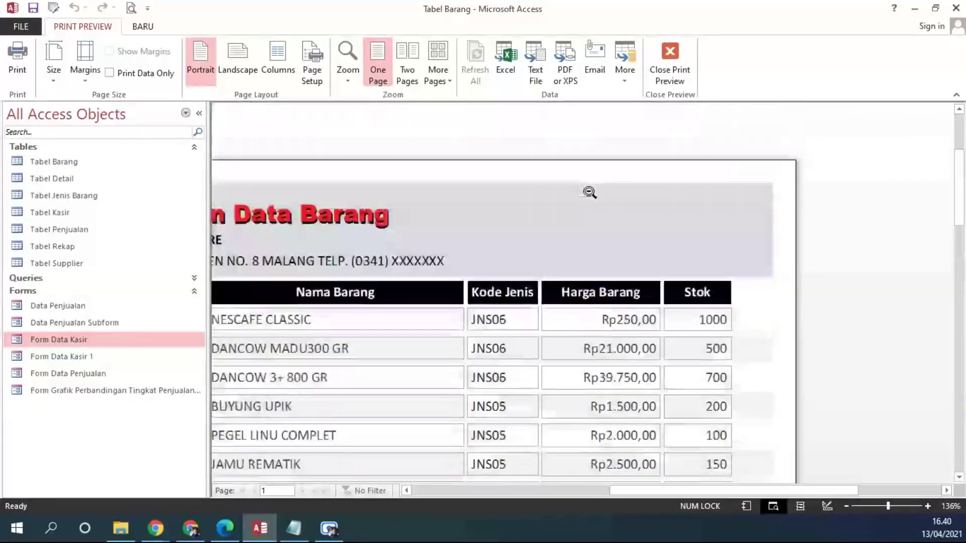
# Collapse the navigation pane and return the report to design view
pyautogui.moveTo(767, 491); pyautogui.dragTo(667, 497)
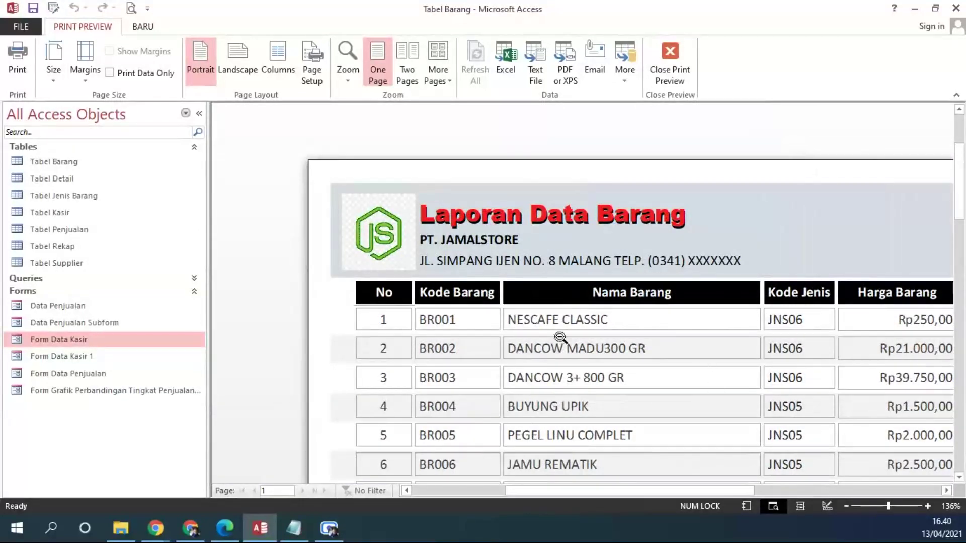
pyautogui.click(198, 111)
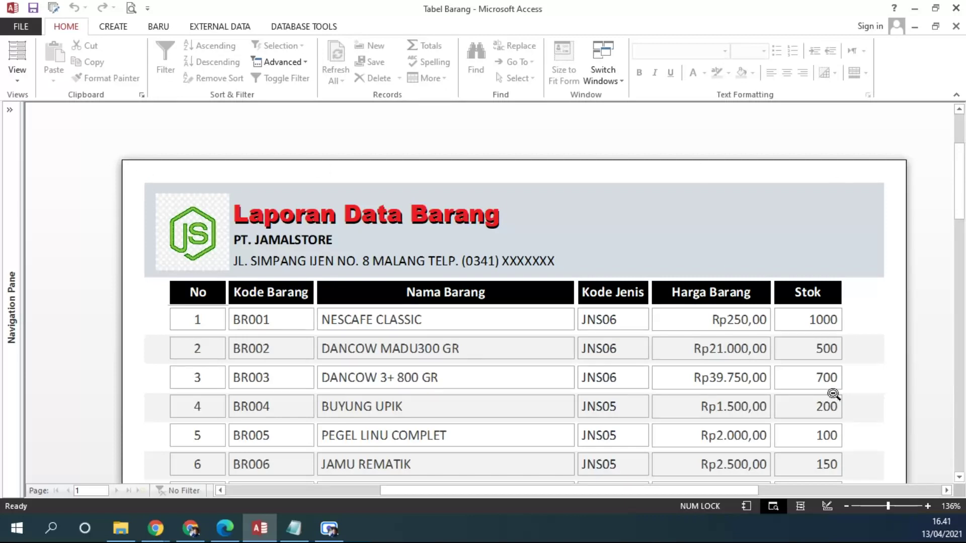
pyautogui.click(17, 78)
pyautogui.click(51, 193)
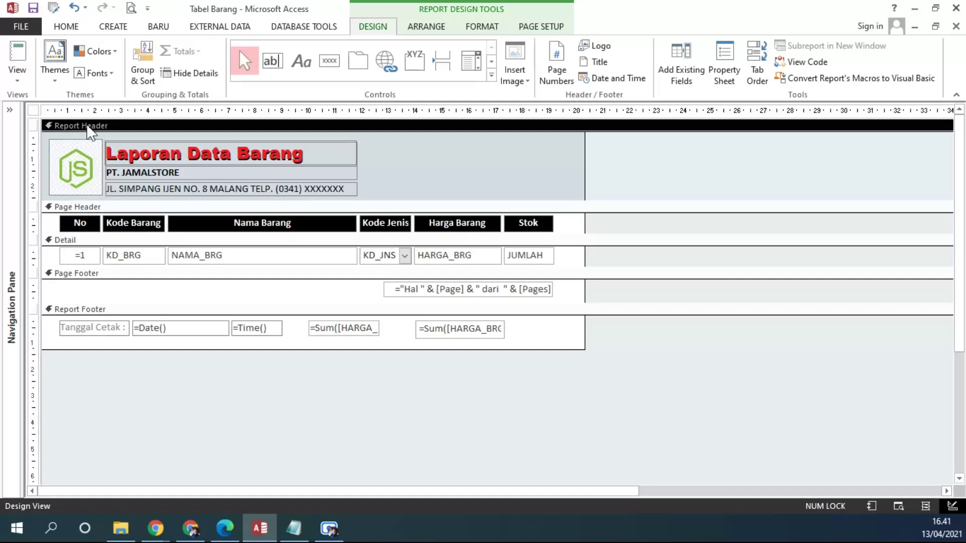
# Set the Report Header section's back color to the white theme color Background 1
pyautogui.doubleClick(318, 125)
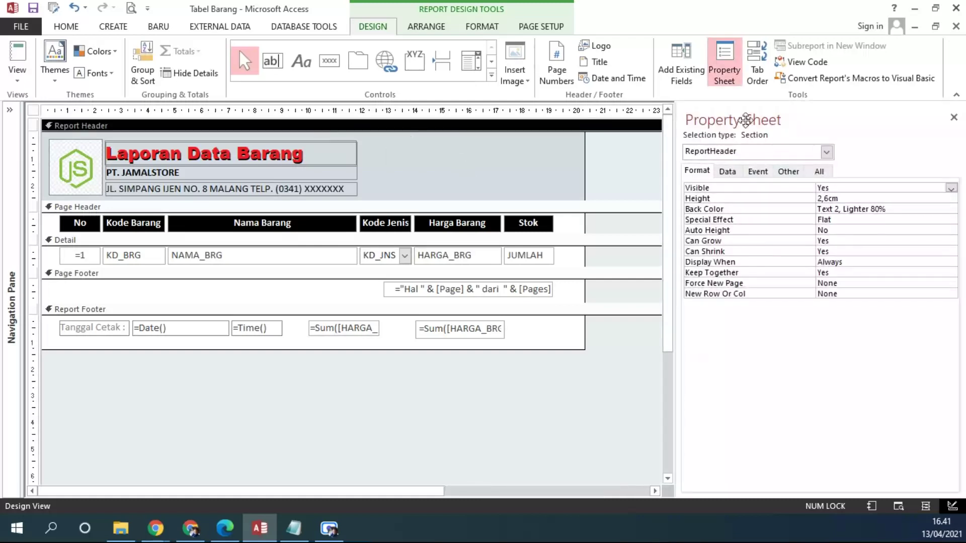
pyautogui.click(953, 117)
pyautogui.doubleClick(392, 127)
pyautogui.click(938, 209)
pyautogui.click(951, 209)
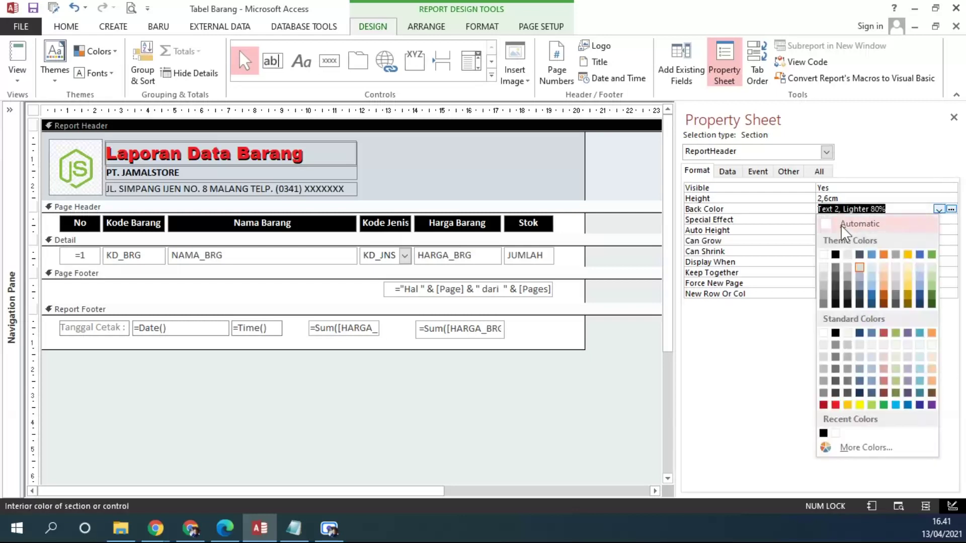
pyautogui.click(824, 254)
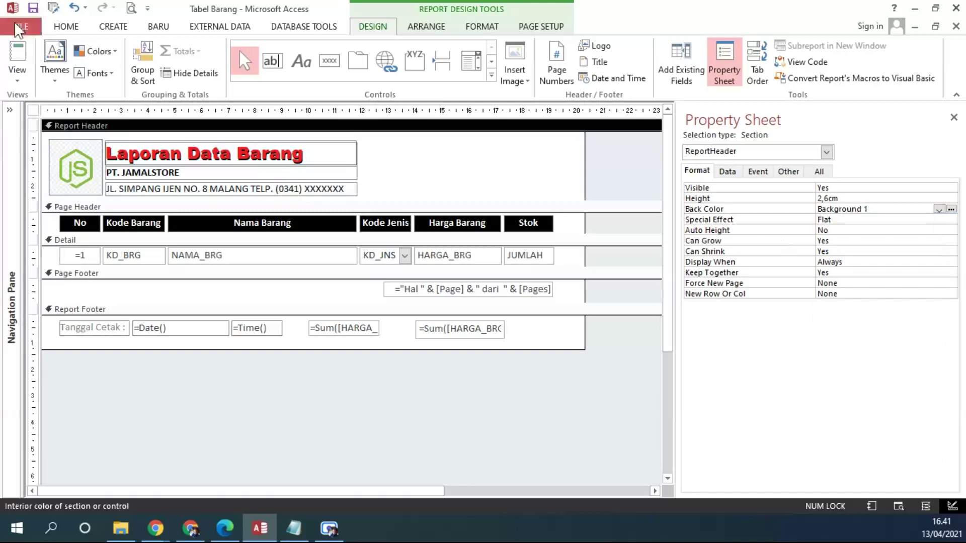
# Preview the printed report, examine the heading and item row backgrounds, and return to design view
pyautogui.click(17, 73)
pyautogui.click(43, 131)
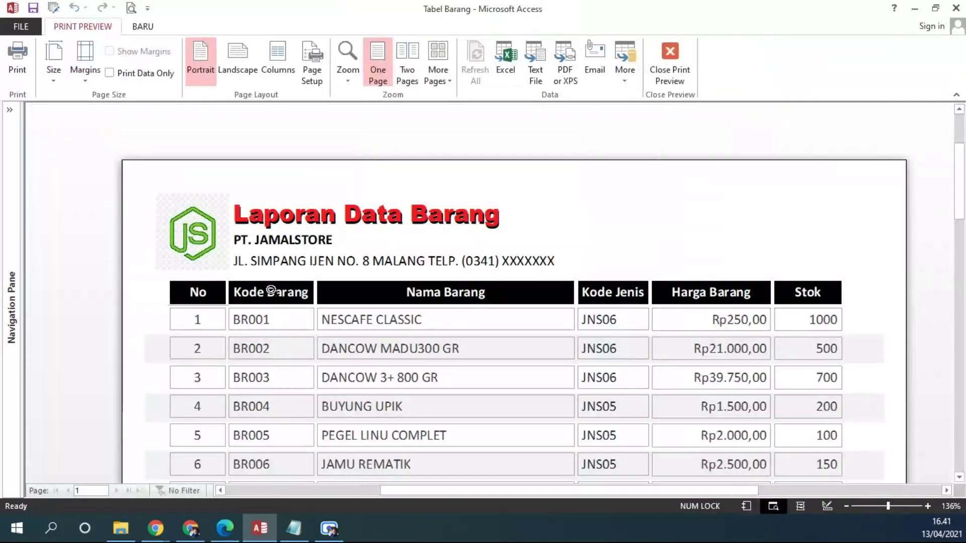
pyautogui.scroll(-1, 241, 292)
pyautogui.scroll(-2, 224, 320)
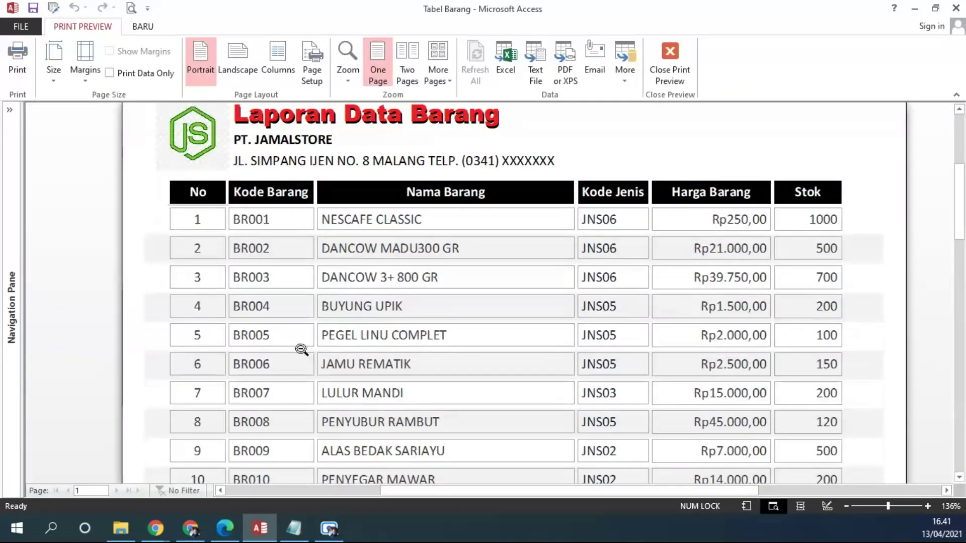
pyautogui.click(668, 73)
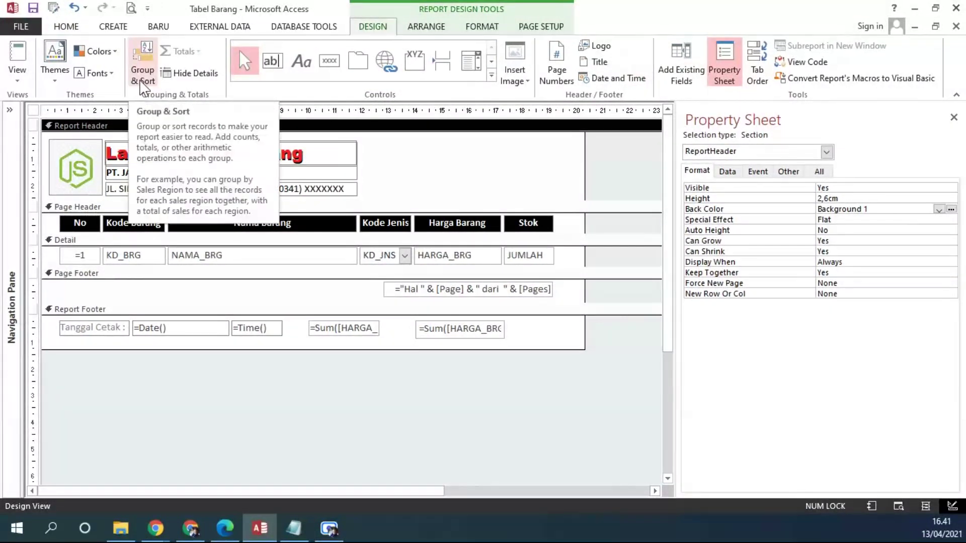
# Set the Detail section's alternate back color to Background 1
pyautogui.click(79, 241)
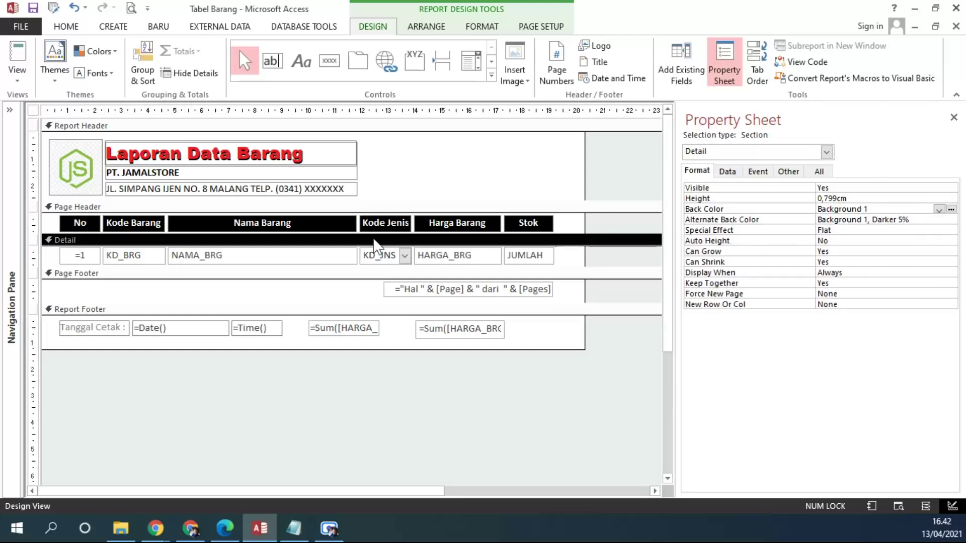
pyautogui.click(703, 221)
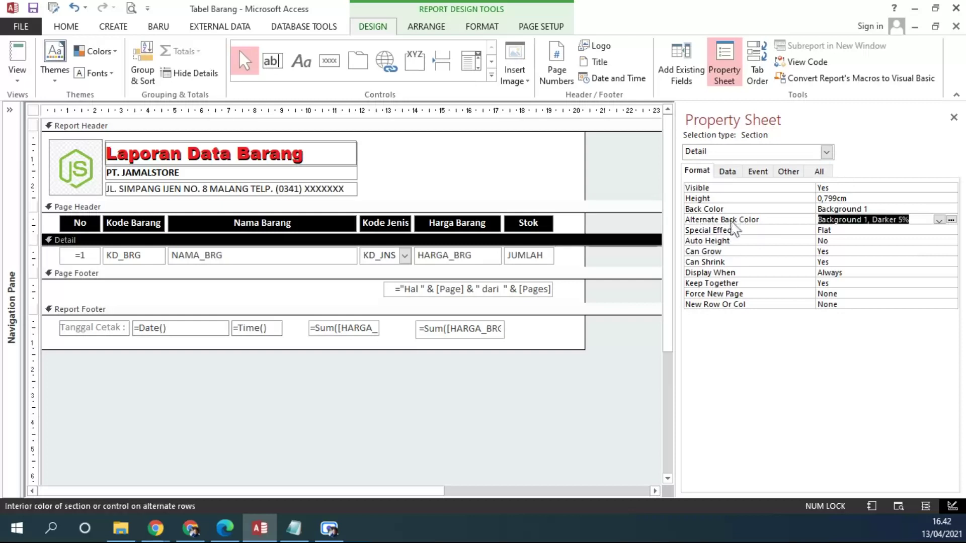
pyautogui.click(938, 220)
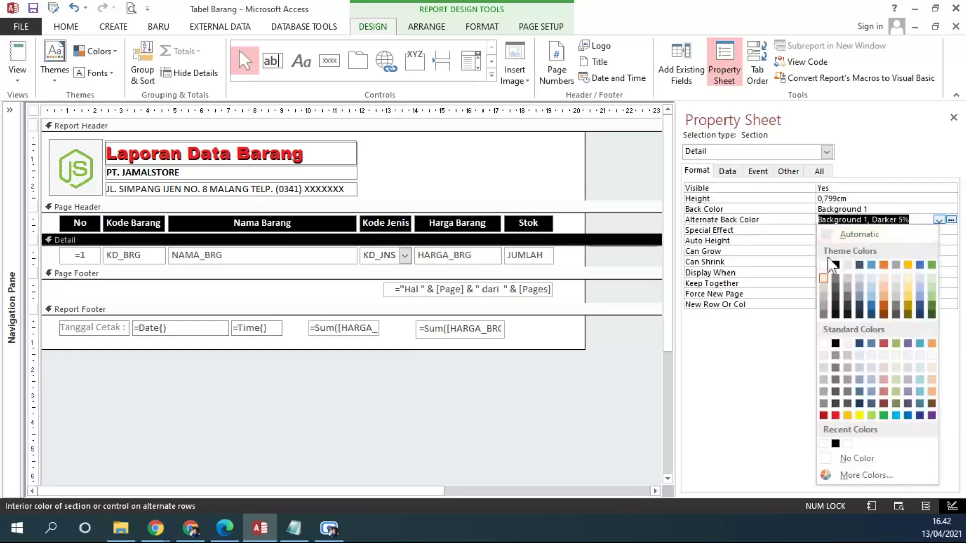
pyautogui.click(823, 265)
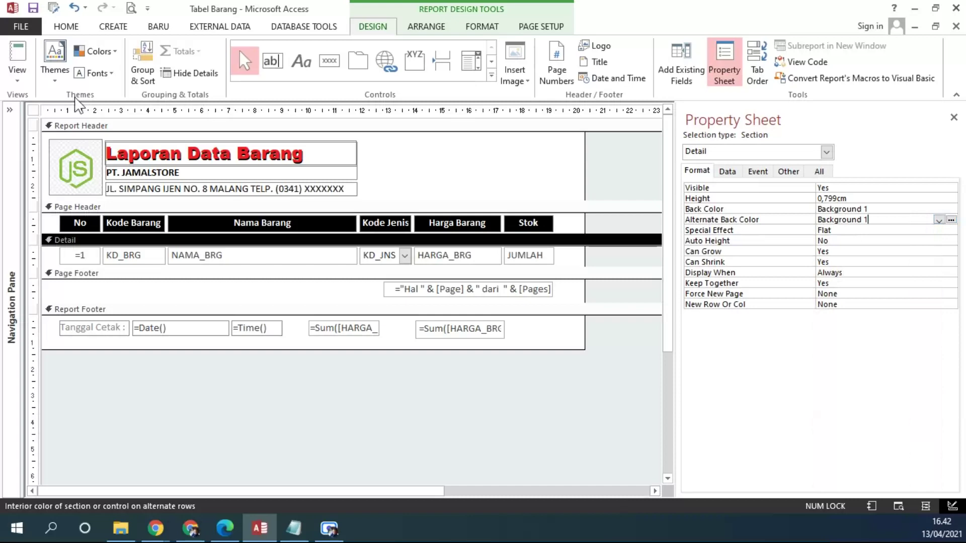
# Examine the row shading throughout the item list in print preview and close the preview
pyautogui.click(18, 73)
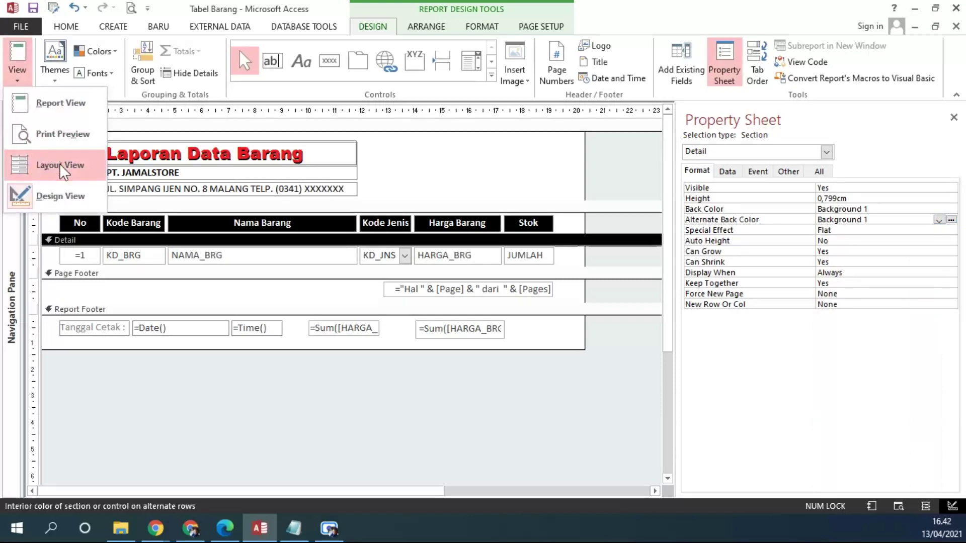
pyautogui.click(56, 132)
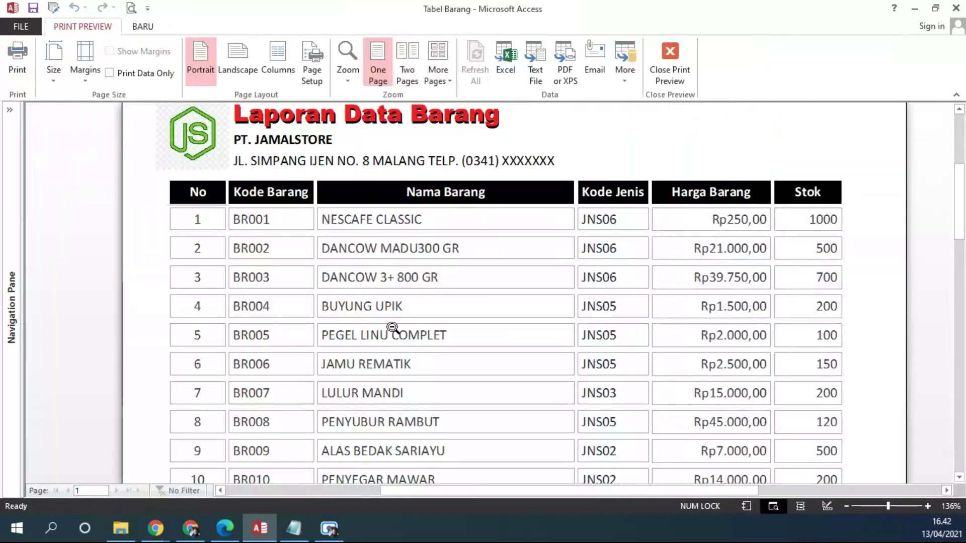
pyautogui.click(555, 308)
pyautogui.click(542, 239)
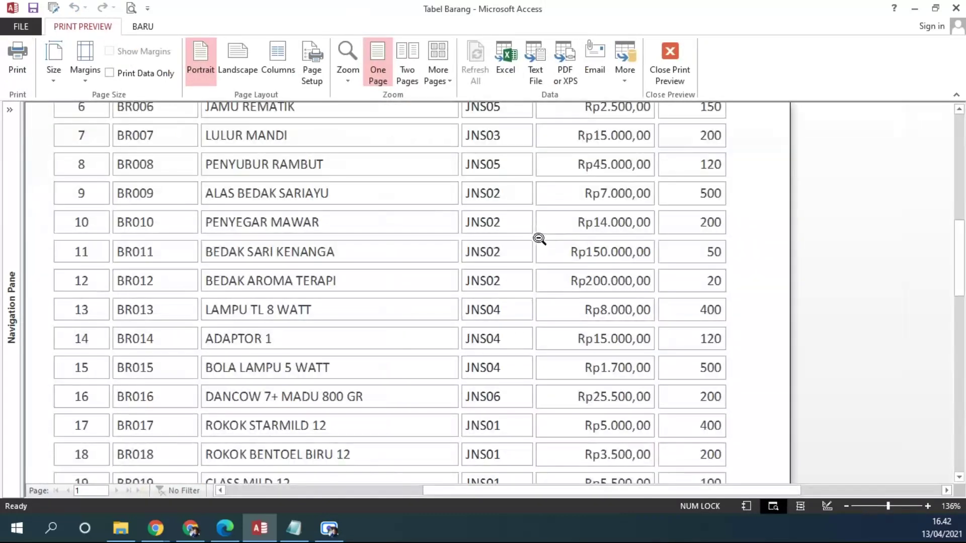
pyautogui.scroll(5, 554, 258)
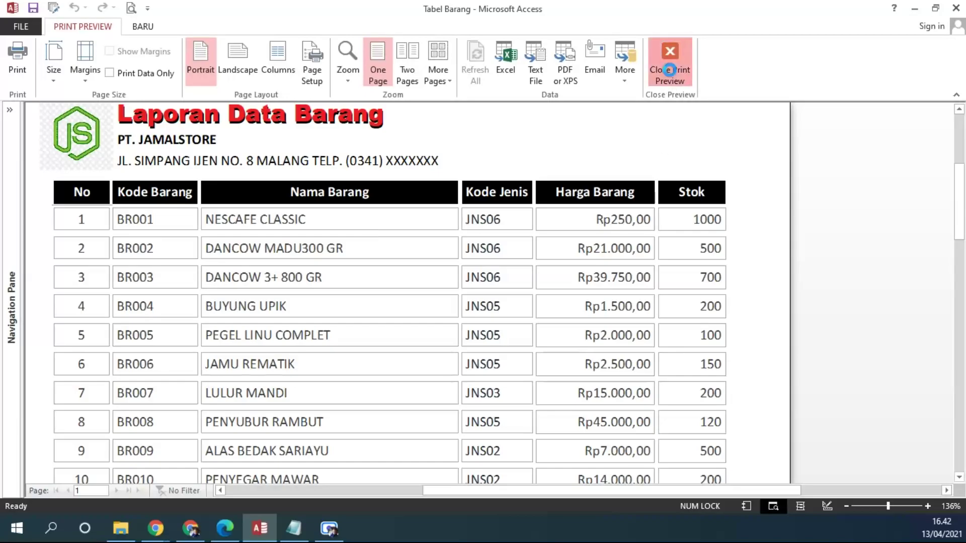
pyautogui.click(669, 60)
# Set the border style of all the fields in the Detail section to Transparent
pyautogui.moveTo(568, 264); pyautogui.dragTo(59, 267)
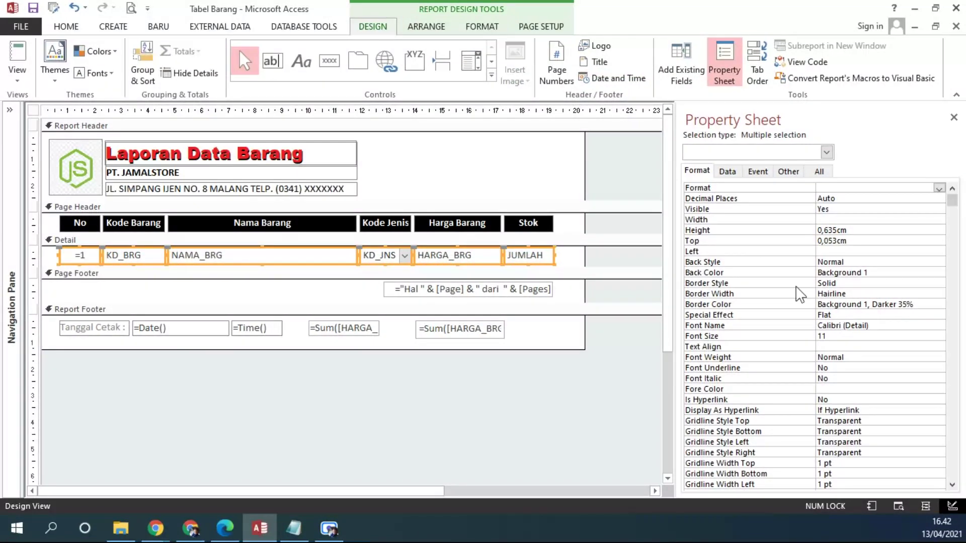
pyautogui.click(853, 283)
pyautogui.click(939, 283)
pyautogui.click(859, 294)
# Check the borders of the item rows in print preview and go back to design view
pyautogui.click(17, 76)
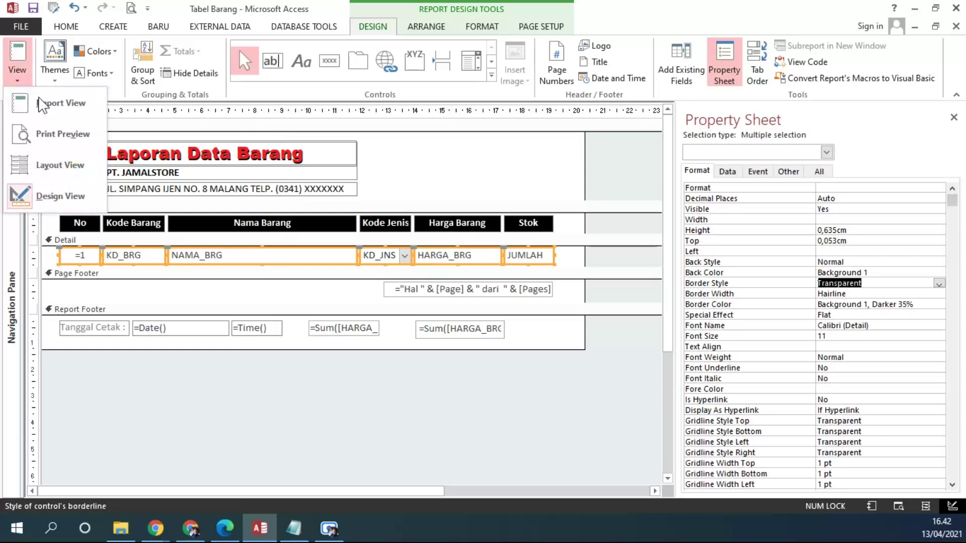
pyautogui.click(60, 137)
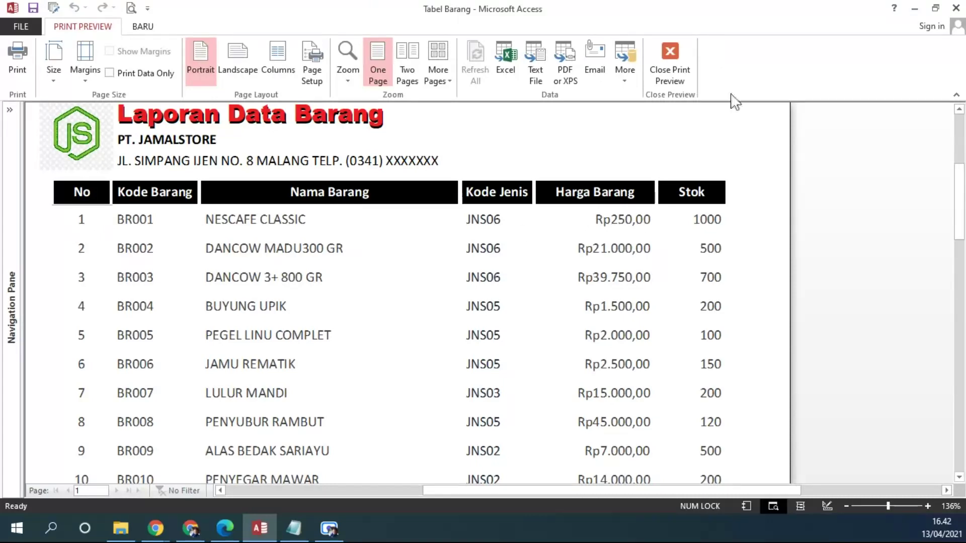
pyautogui.click(669, 63)
# Extend the Detail section downward and draw a line about 19.1 cm wide beneath its row of fields
pyautogui.moveTo(455, 268); pyautogui.dragTo(455, 276)
pyautogui.click(573, 282)
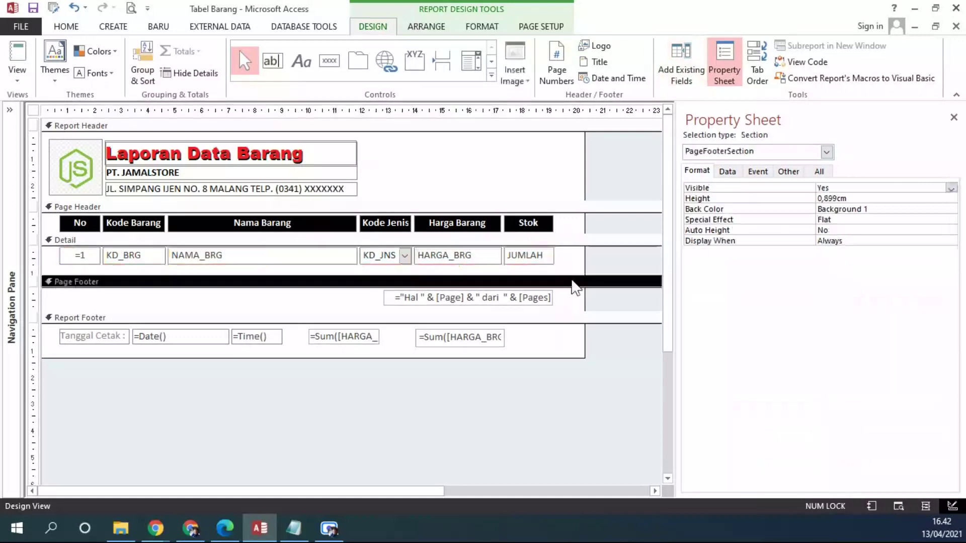
pyautogui.moveTo(567, 276); pyautogui.dragTo(548, 290)
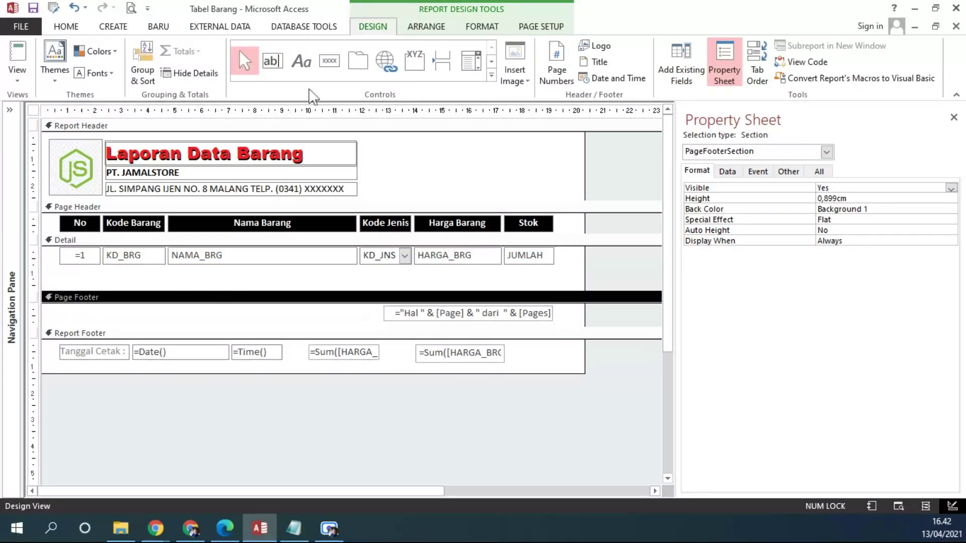
pyautogui.click(490, 74)
pyautogui.click(272, 82)
pyautogui.moveTo(52, 267); pyautogui.dragTo(559, 275)
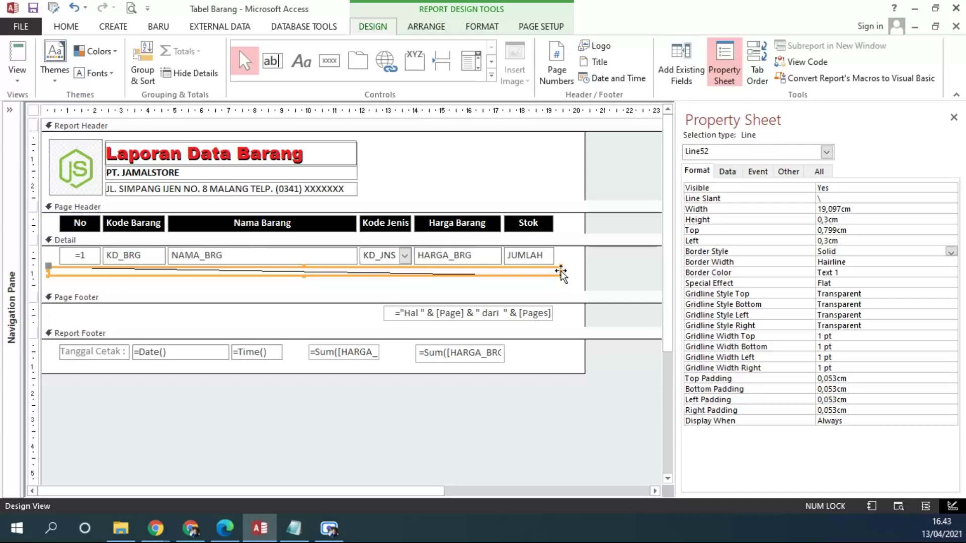
# Preview the report to examine the lines beneath the item rows, and return to design view
pyautogui.click(17, 76)
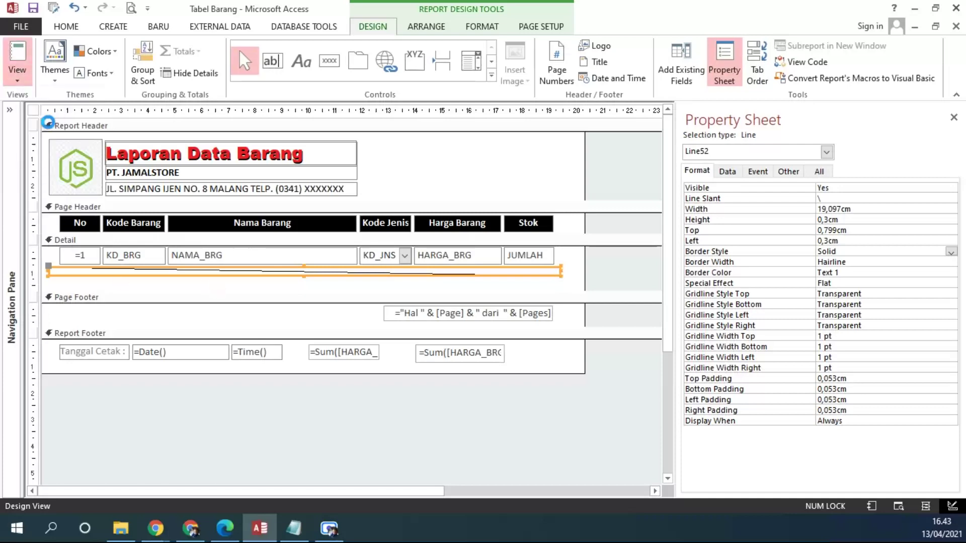
pyautogui.click(64, 133)
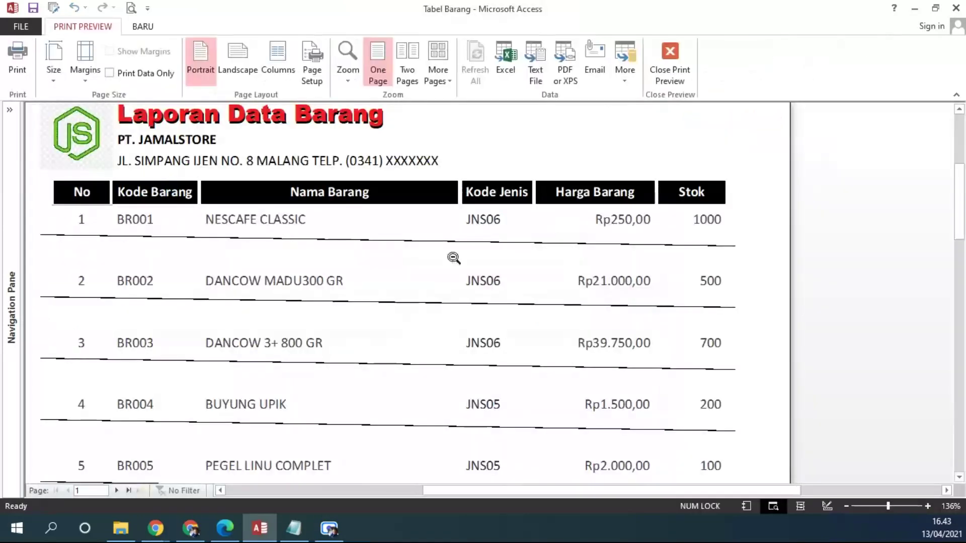
pyautogui.click(669, 60)
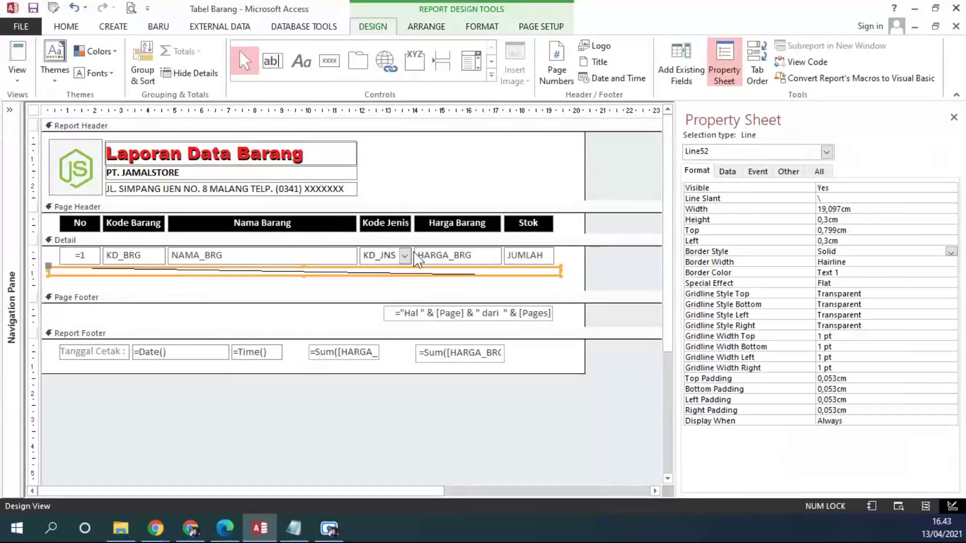
# Set the height of the line beneath the Detail fields to 0 cm to make it horizontal
pyautogui.click(393, 273)
pyautogui.click(811, 224)
pyautogui.write('0')
pyautogui.press('Return')
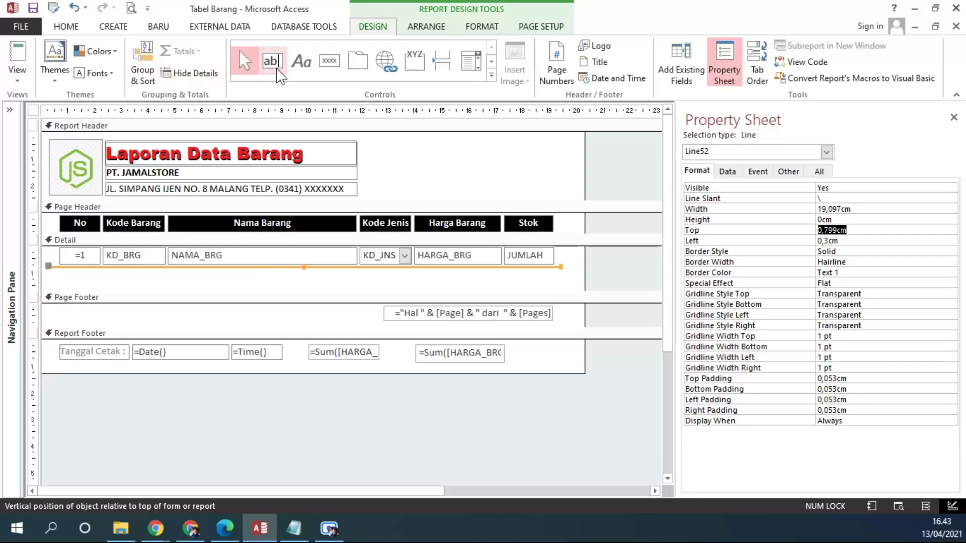
# Draw a trial diagonal line about 1.1 cm wide and 2 cm high in the report header's empty area and nudge it slightly
pyautogui.click(490, 76)
pyautogui.click(274, 83)
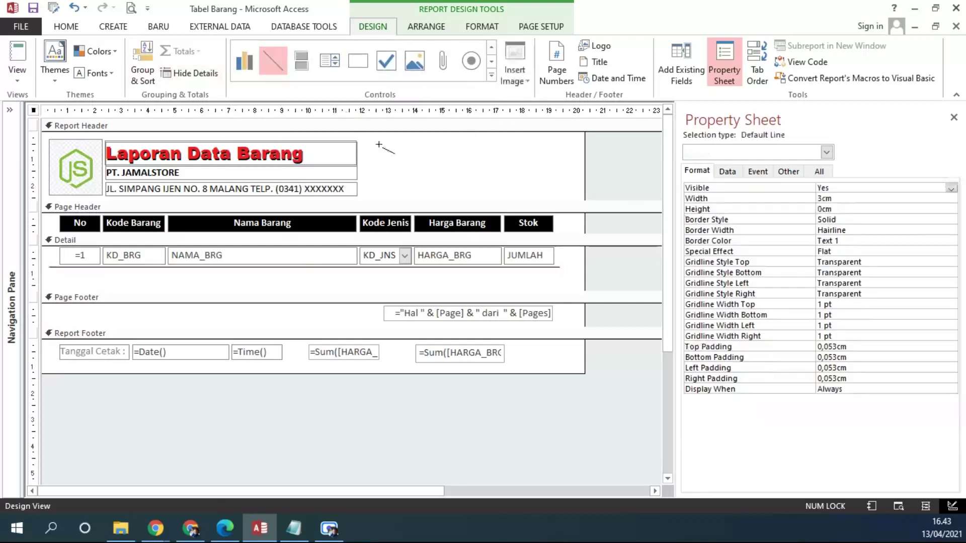
pyautogui.moveTo(405, 146); pyautogui.dragTo(436, 200)
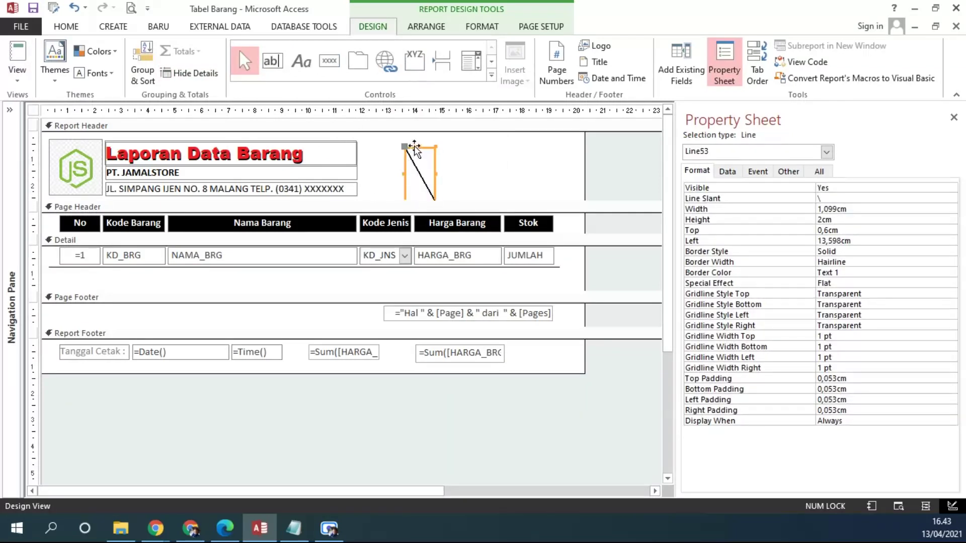
pyautogui.press('Left')
pyautogui.press('Up')
pyautogui.press('Up')
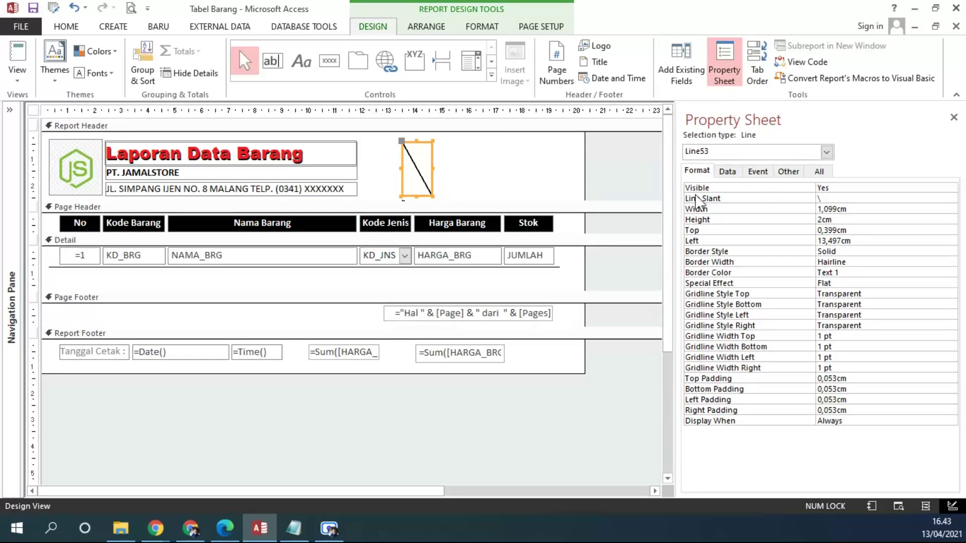
# Set the trial header line's width to 0 cm to make it vertical, and delete the line
pyautogui.click(864, 209)
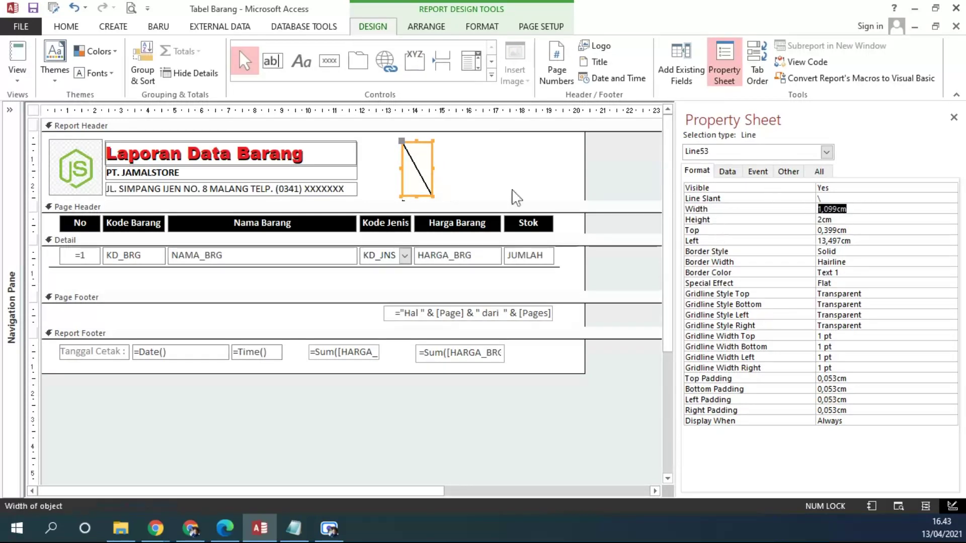
pyautogui.write('0')
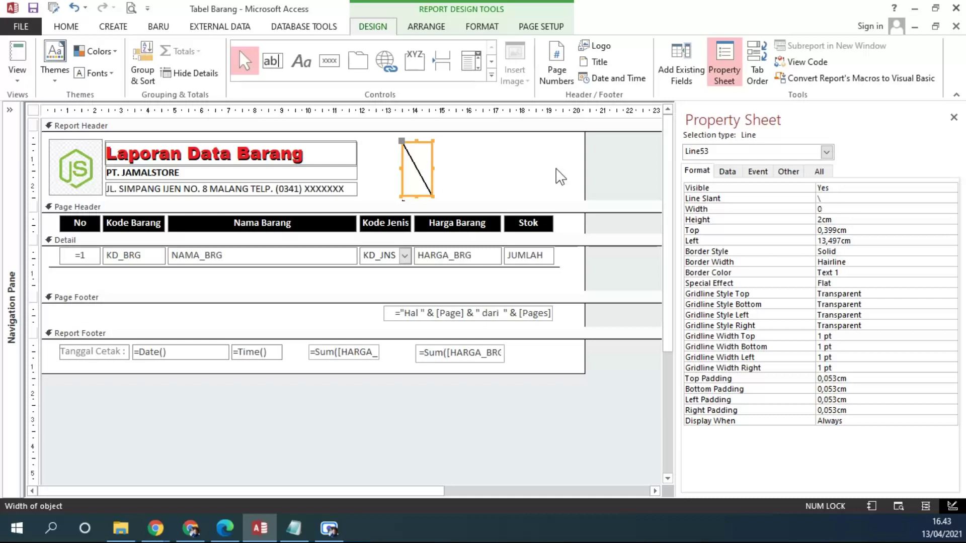
pyautogui.press('Return')
pyautogui.click(491, 189)
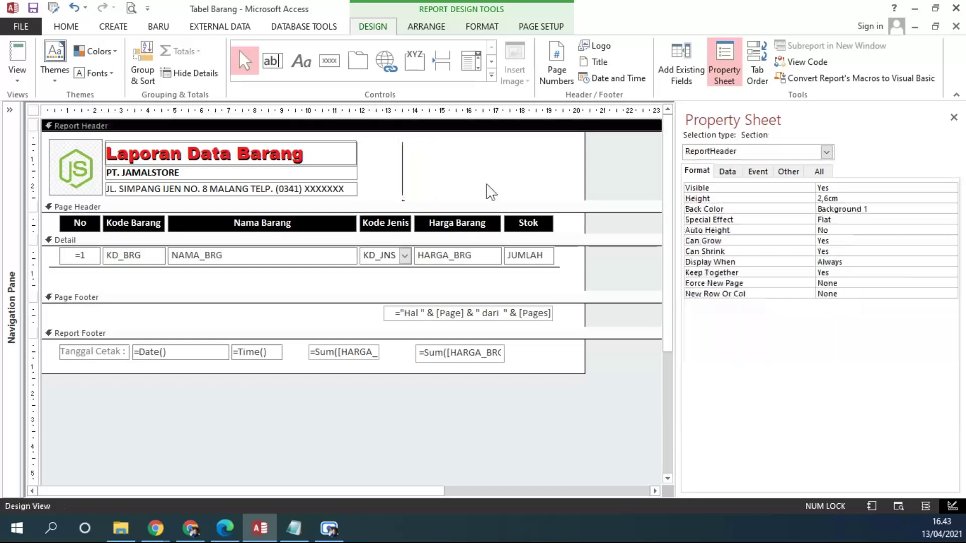
pyautogui.click(402, 168)
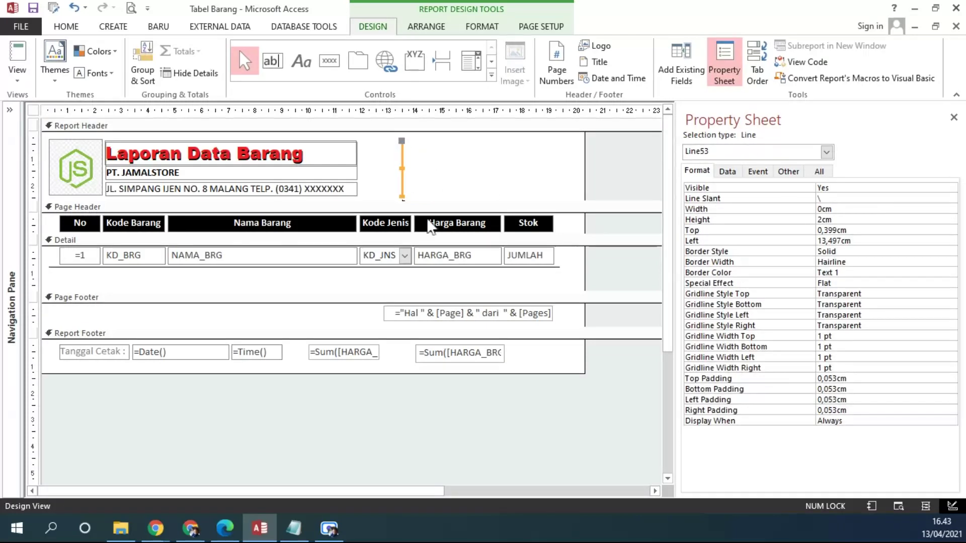
pyautogui.click(390, 202)
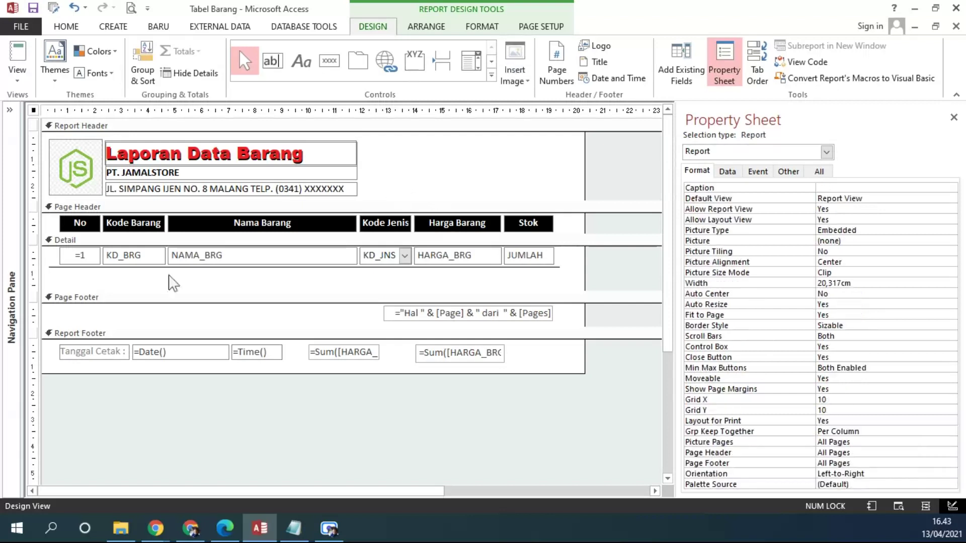
# Shift the line beneath the Detail fields to start under the No column, shorten it to about 18.6 cm, and set its height to 0 cm
pyautogui.click(70, 267)
pyautogui.moveTo(54, 271); pyautogui.dragTo(56, 271)
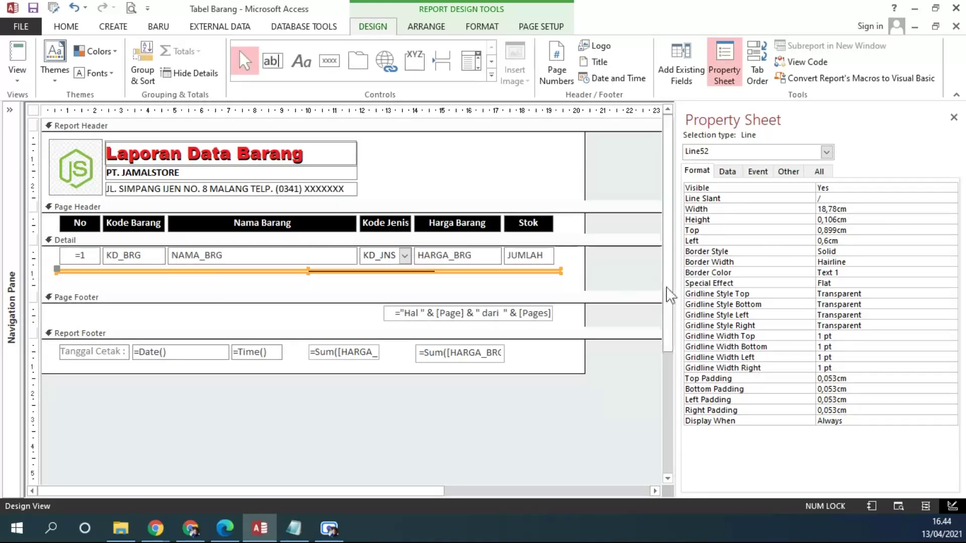
pyautogui.moveTo(561, 272); pyautogui.dragTo(556, 272)
pyautogui.click(862, 219)
pyautogui.click(778, 220)
pyautogui.write('0')
pyautogui.press('Return')
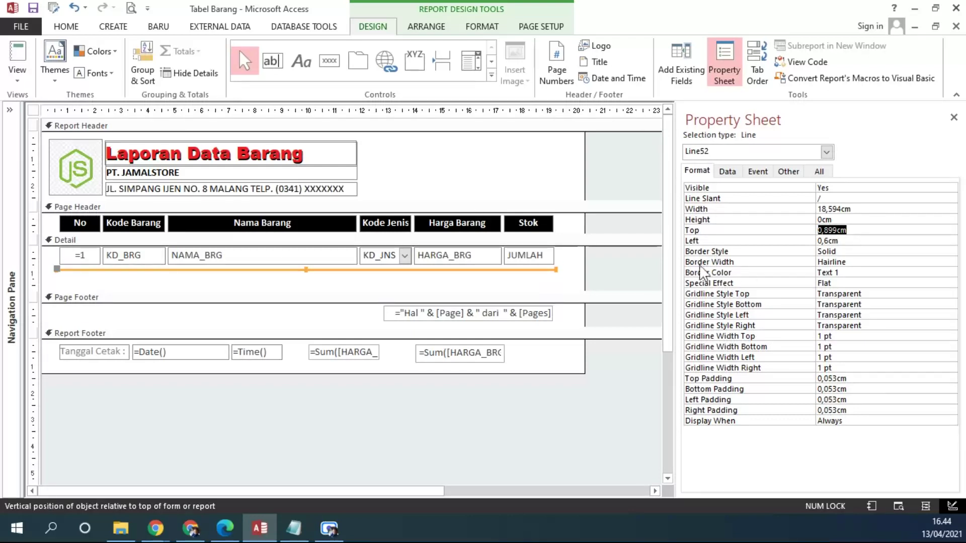
# Try a 4 pt border width on the Detail line and restore it to Hairline
pyautogui.click(878, 261)
pyautogui.click(951, 262)
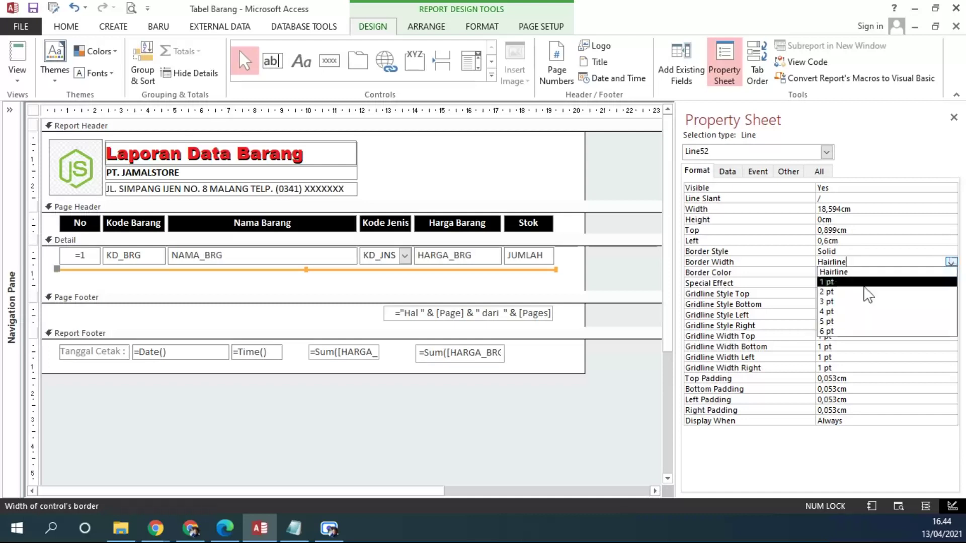
pyautogui.click(860, 316)
pyautogui.click(575, 277)
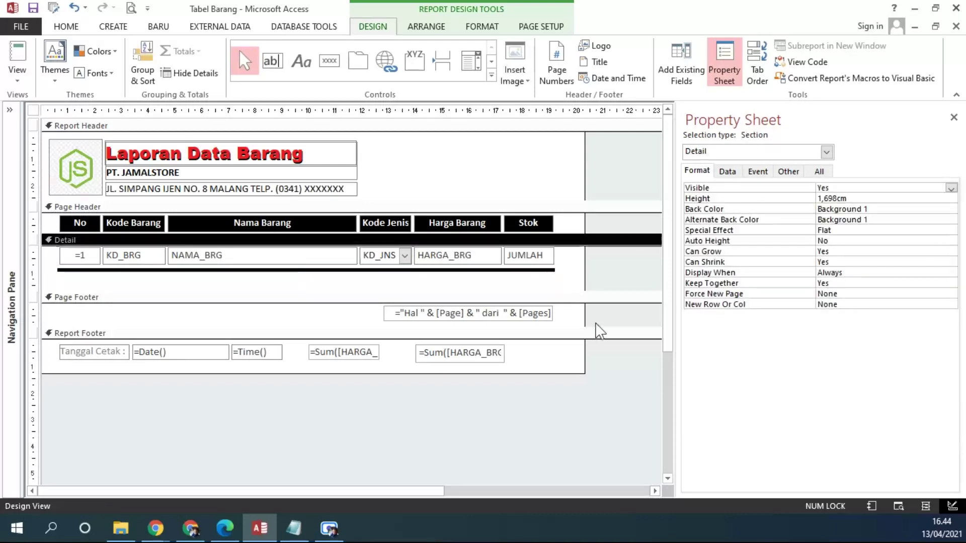
pyautogui.click(553, 270)
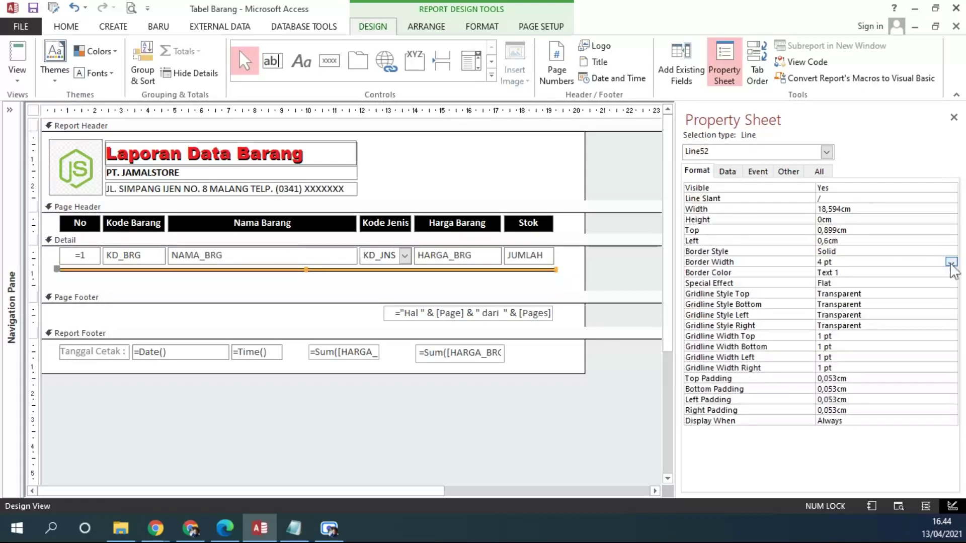
pyautogui.click(950, 261)
pyautogui.click(837, 272)
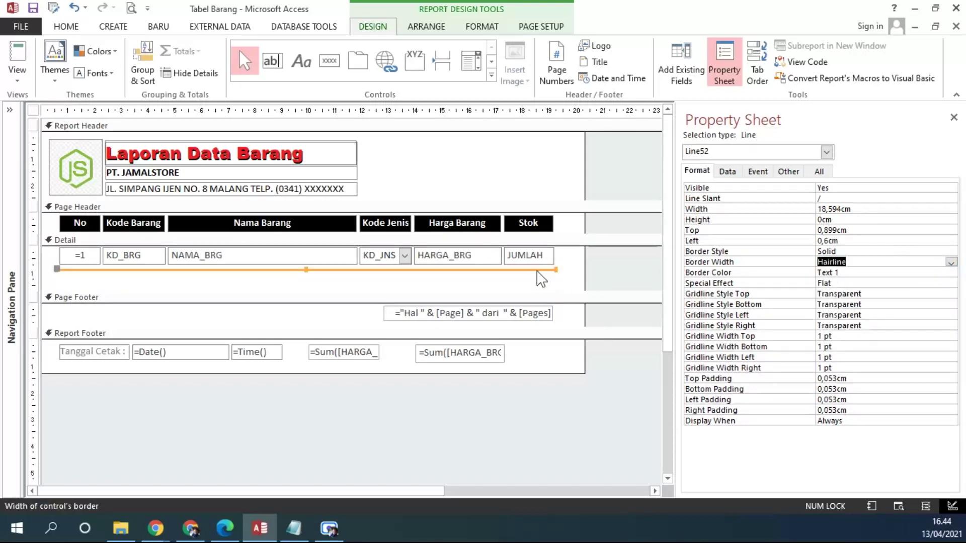
# Move the line up close beneath the Detail fields and enlarge the Detail section to about 2.1 cm high
pyautogui.moveTo(537, 271); pyautogui.dragTo(539, 269)
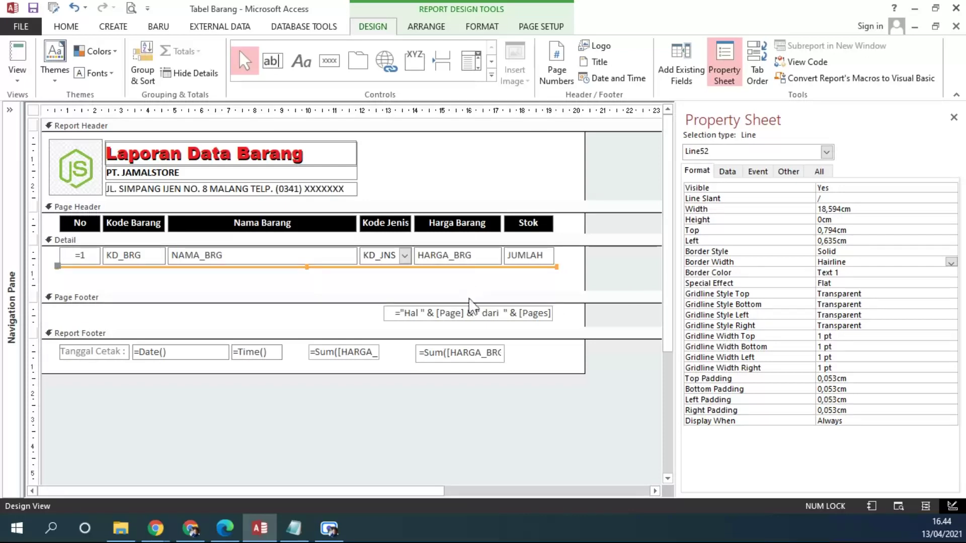
pyautogui.click(424, 297)
pyautogui.moveTo(397, 290); pyautogui.dragTo(394, 283)
pyautogui.moveTo(316, 291); pyautogui.dragTo(301, 309)
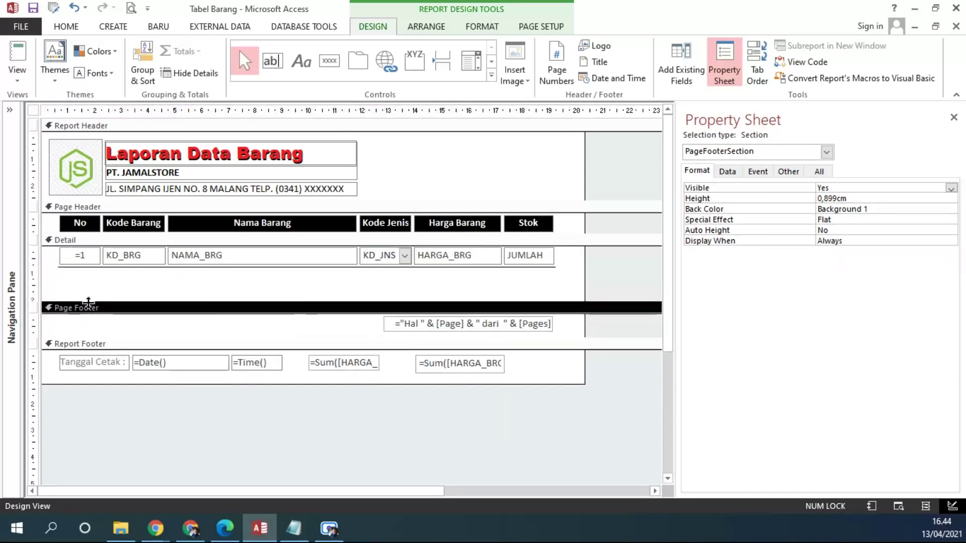
# Preview the report to examine the spacing between item rows, and return to design view
pyautogui.click(87, 241)
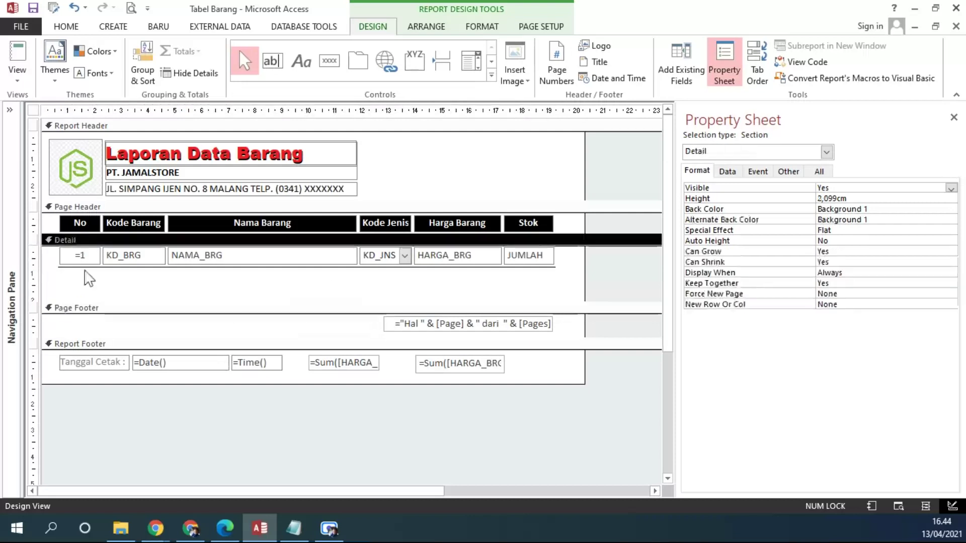
pyautogui.click(89, 308)
pyautogui.click(17, 80)
pyautogui.click(47, 131)
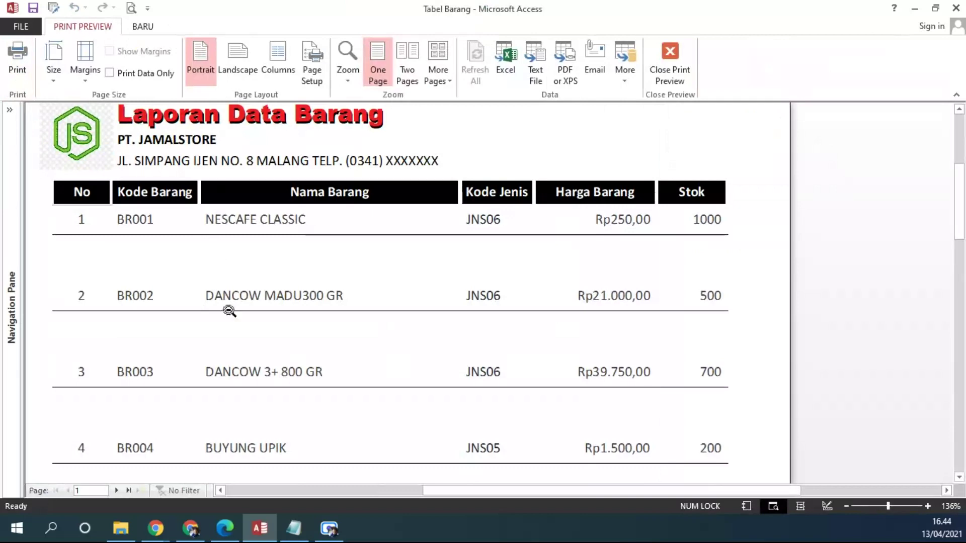
pyautogui.click(669, 65)
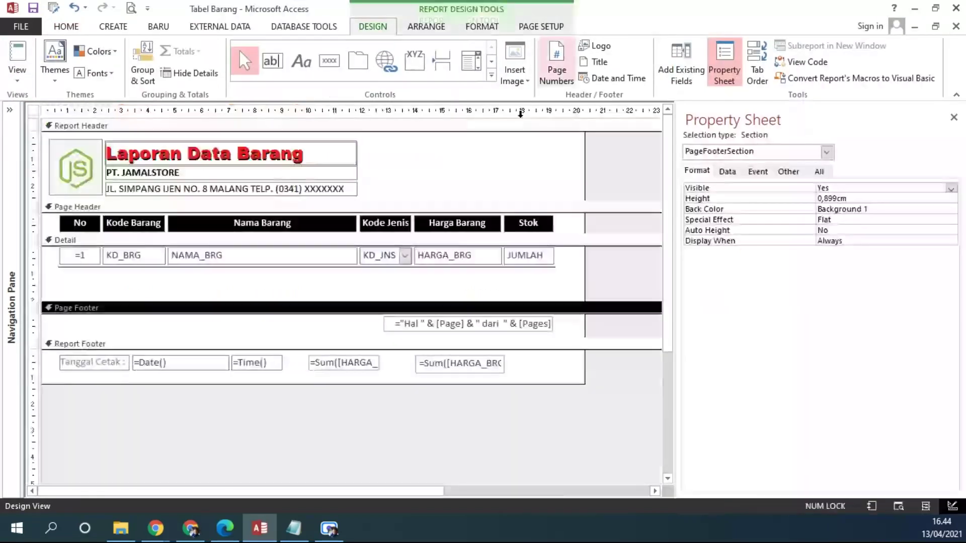
# Shrink the Detail section to end just beneath the horizontal line and check the row spacing down to the report footer in print preview
pyautogui.moveTo(253, 300); pyautogui.dragTo(271, 267)
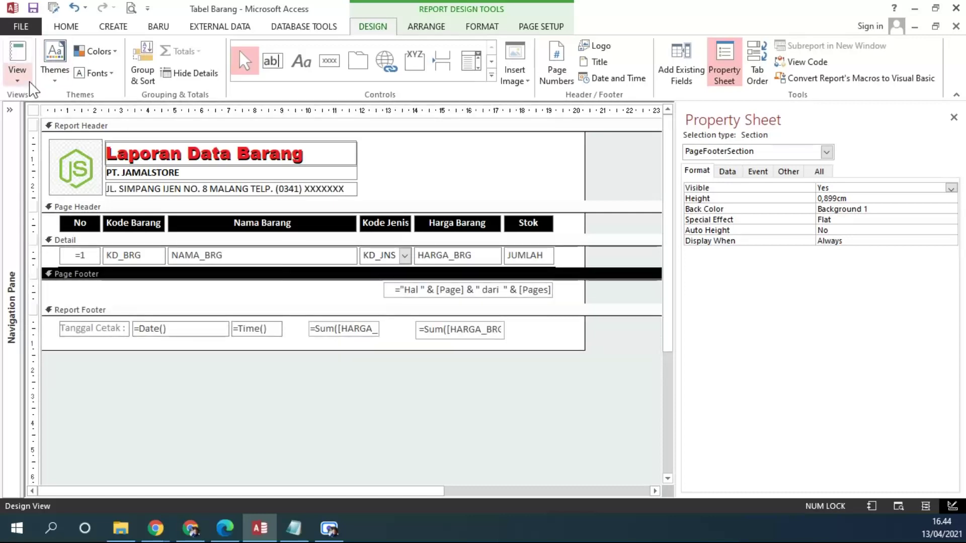
pyautogui.click(17, 73)
pyautogui.click(65, 128)
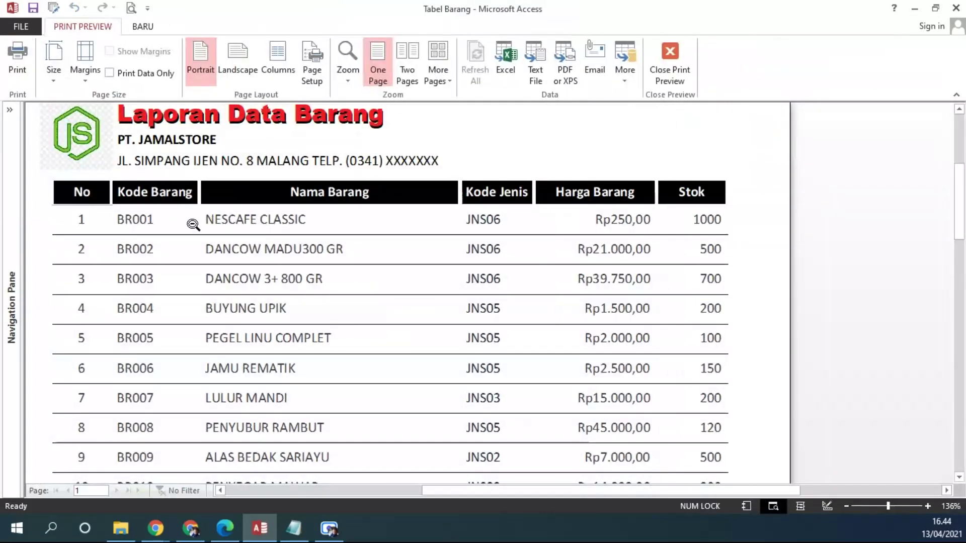
pyautogui.scroll(-7, 486, 330)
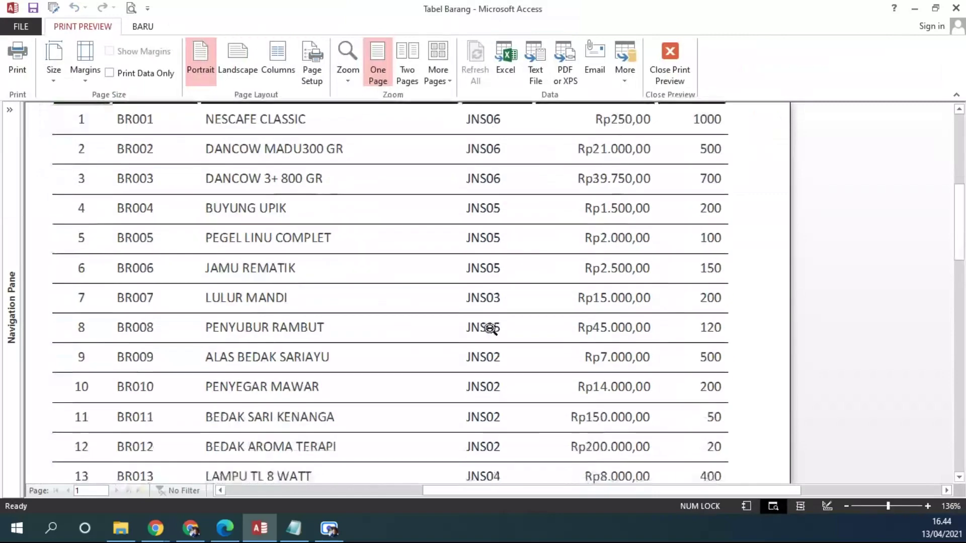
pyautogui.scroll(-5, 490, 330)
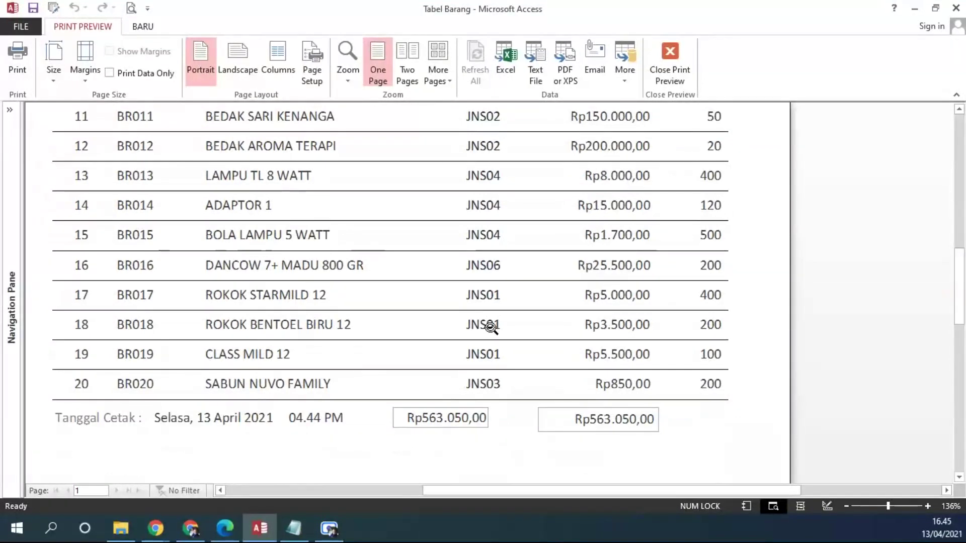
pyautogui.click(677, 68)
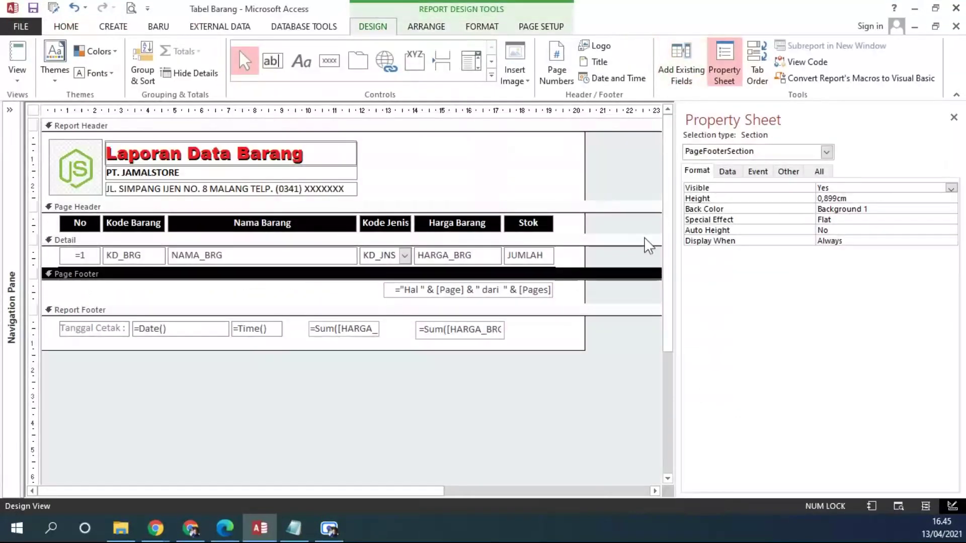
# Delete the extra price total beside the print time in the report footer and set the remaining total's border style to Transparent
pyautogui.click(375, 330)
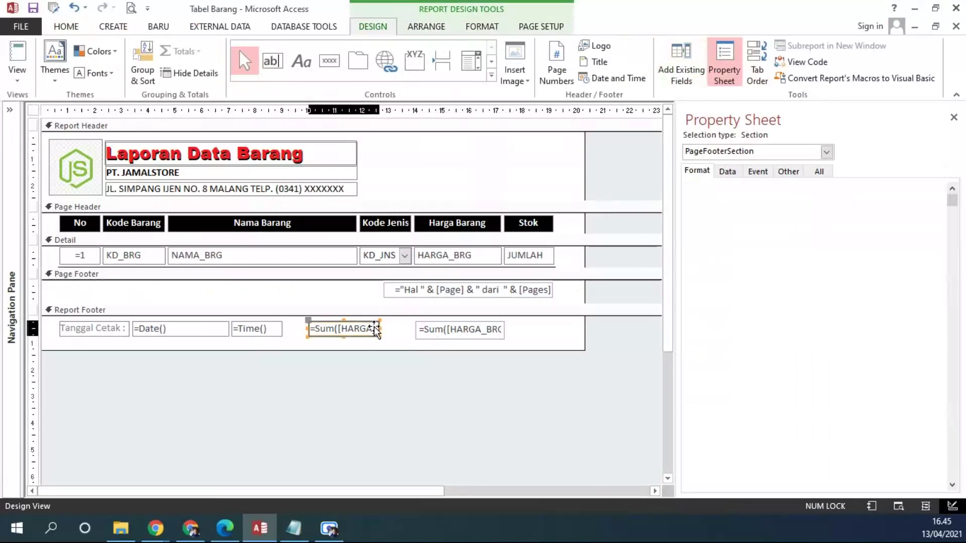
pyautogui.click(478, 355)
pyautogui.click(477, 330)
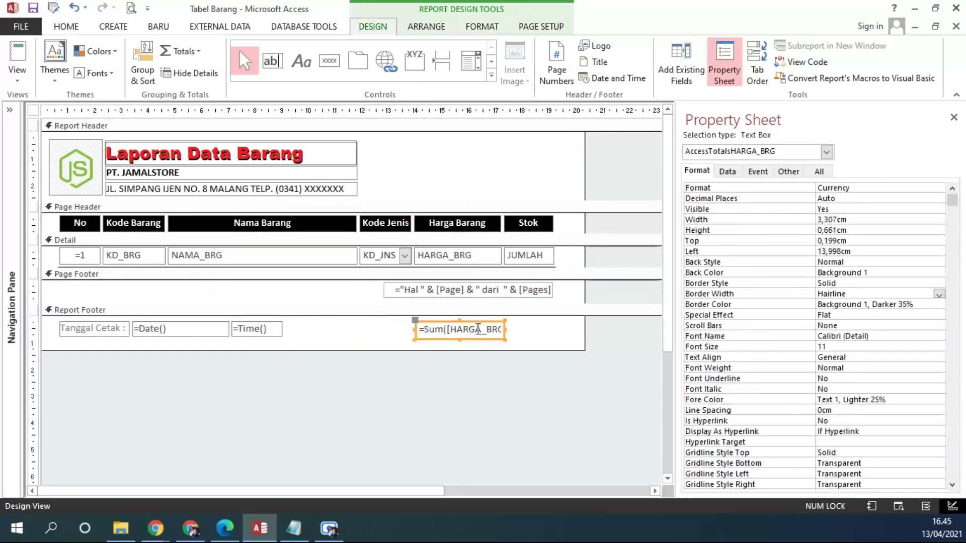
pyautogui.click(863, 284)
pyautogui.click(938, 283)
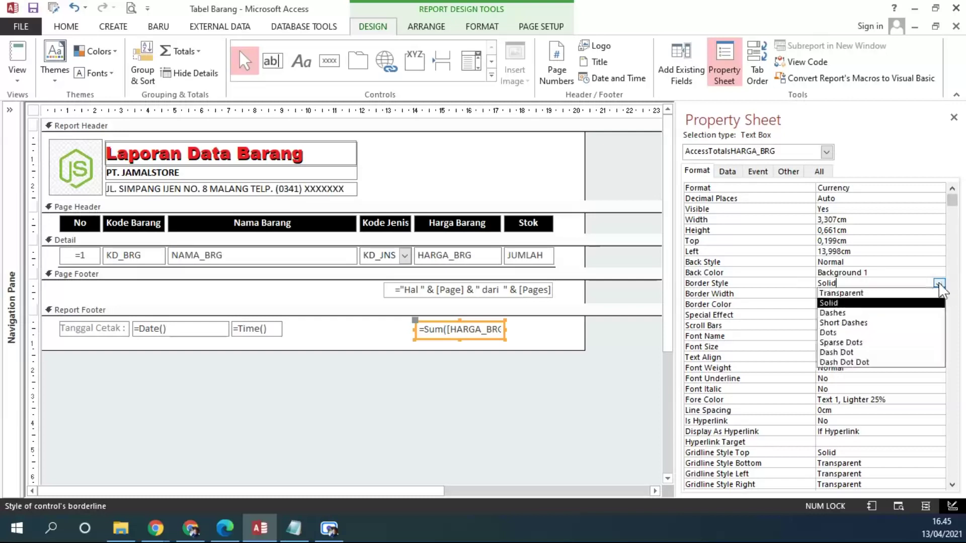
pyautogui.click(868, 294)
pyautogui.click(541, 330)
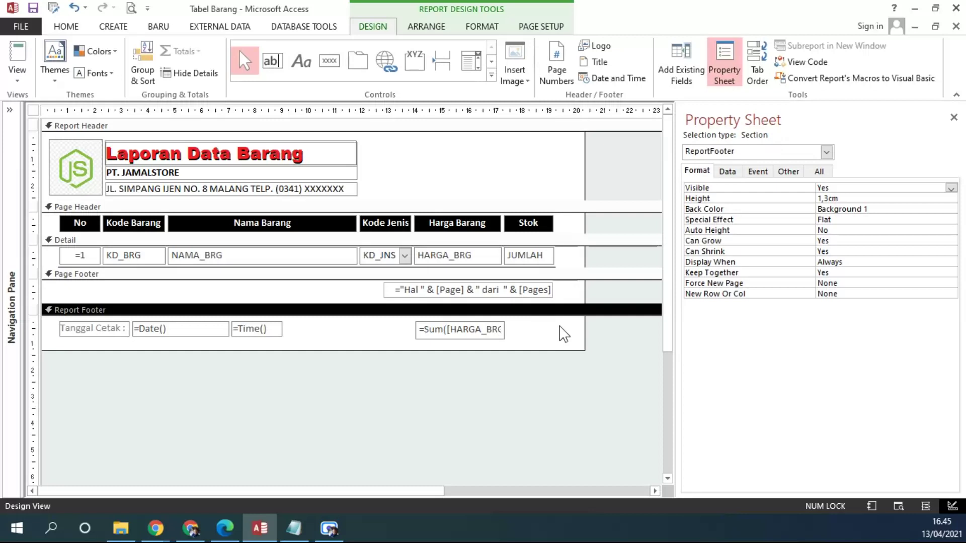
# Preview the report to examine the footer total, the full page layout and the item rows, and return to design view
pyautogui.moveTo(396, 150); pyautogui.dragTo(539, 225)
pyautogui.click(59, 229)
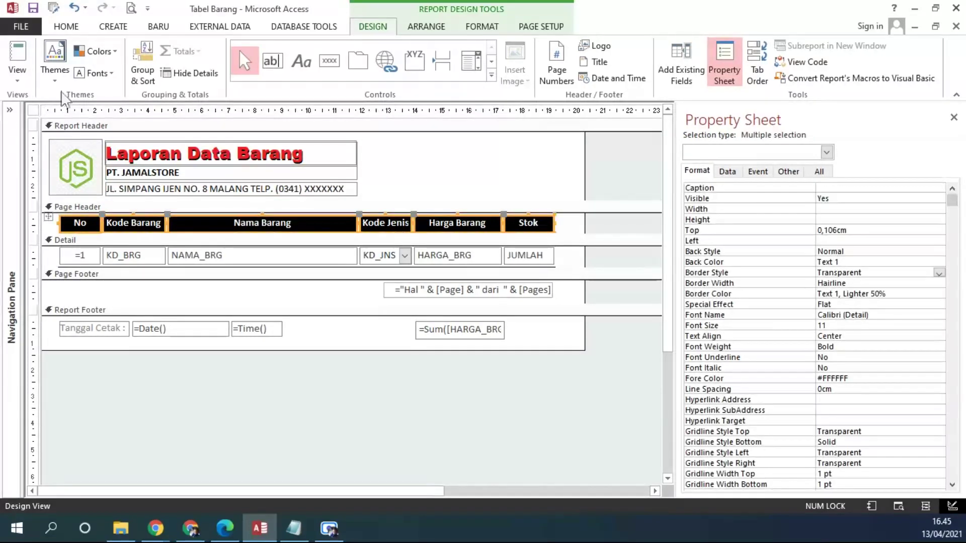
pyautogui.click(17, 75)
pyautogui.click(58, 134)
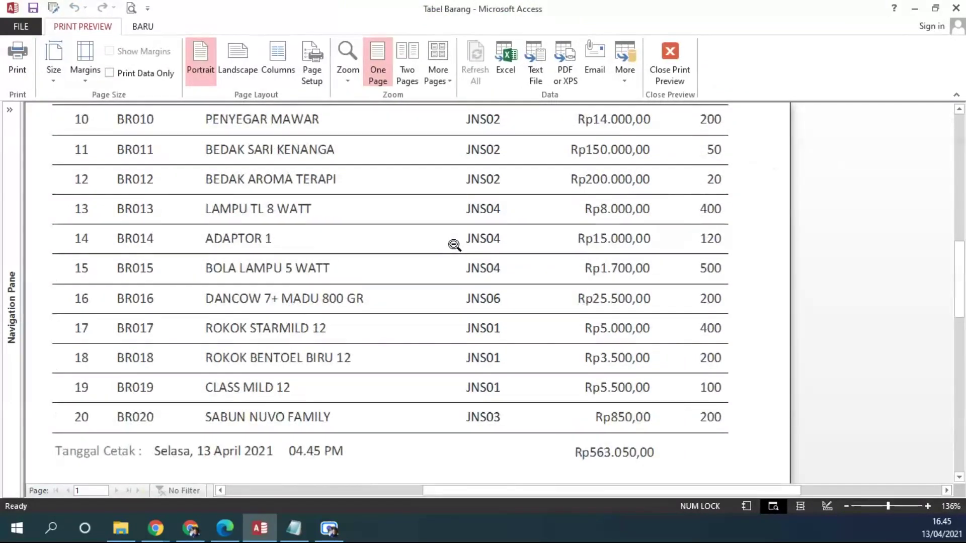
pyautogui.click(521, 252)
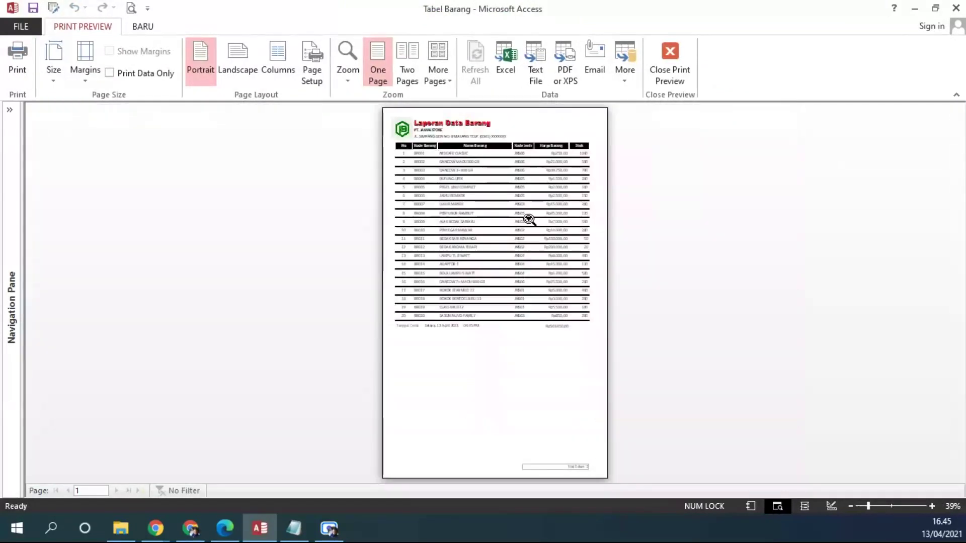
pyautogui.click(506, 164)
pyautogui.click(435, 150)
pyautogui.click(468, 125)
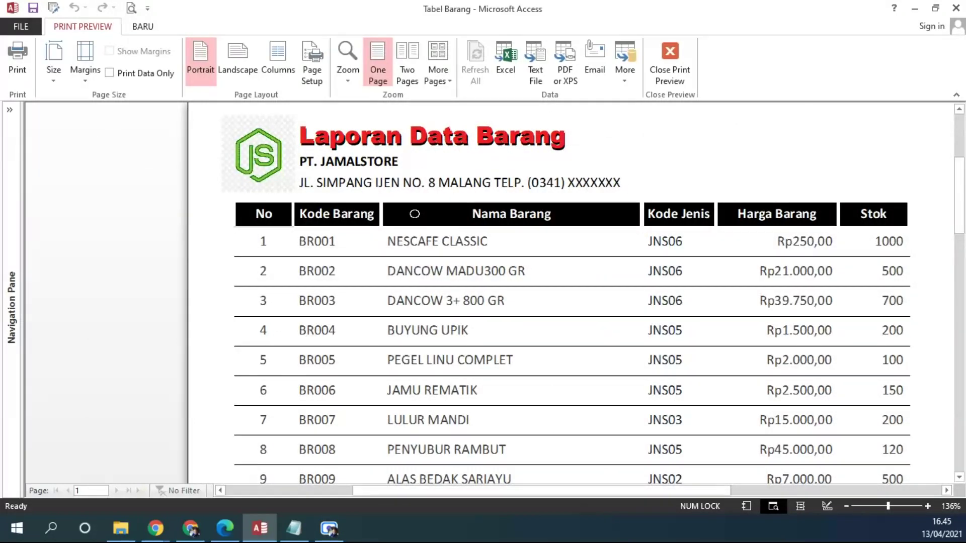
pyautogui.scroll(-1, 414, 213)
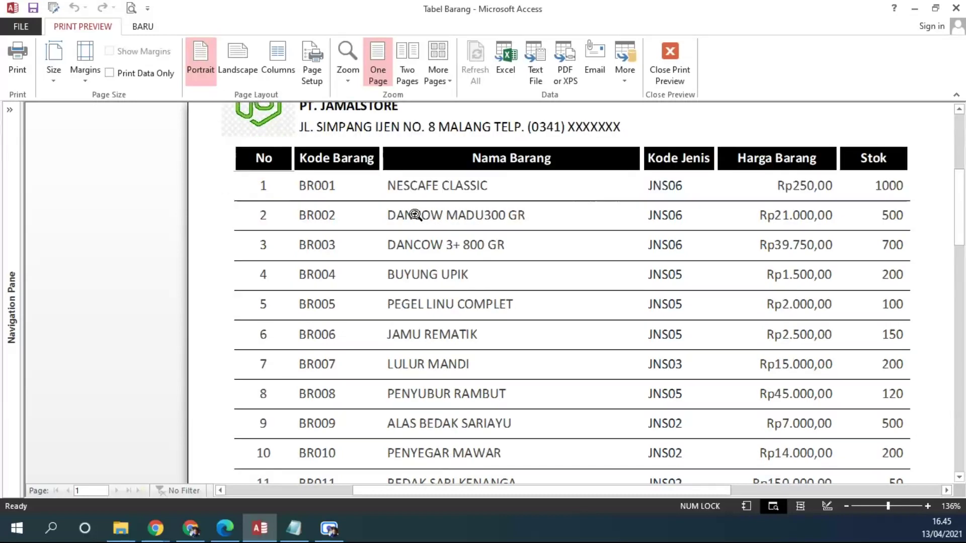
pyautogui.scroll(-2, 415, 215)
pyautogui.scroll(2, 415, 215)
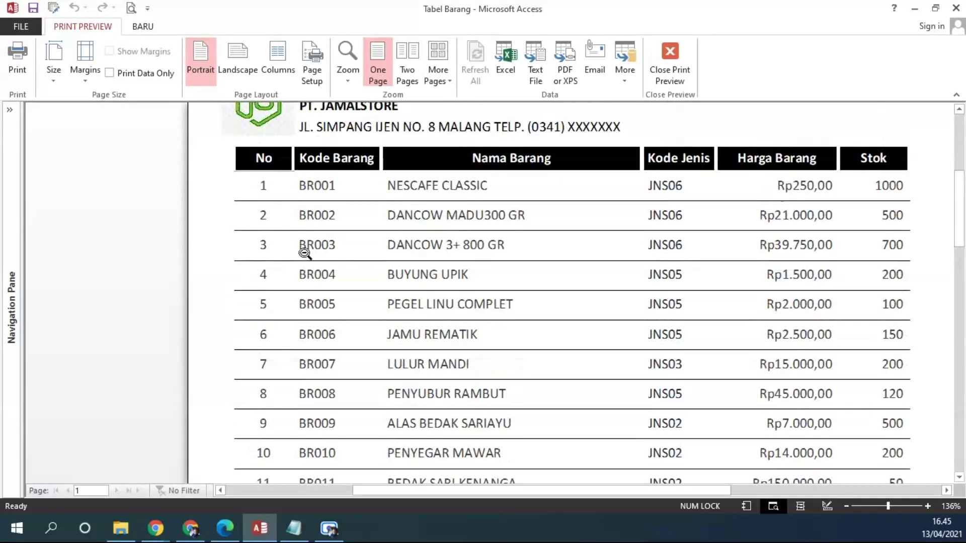
pyautogui.click(673, 70)
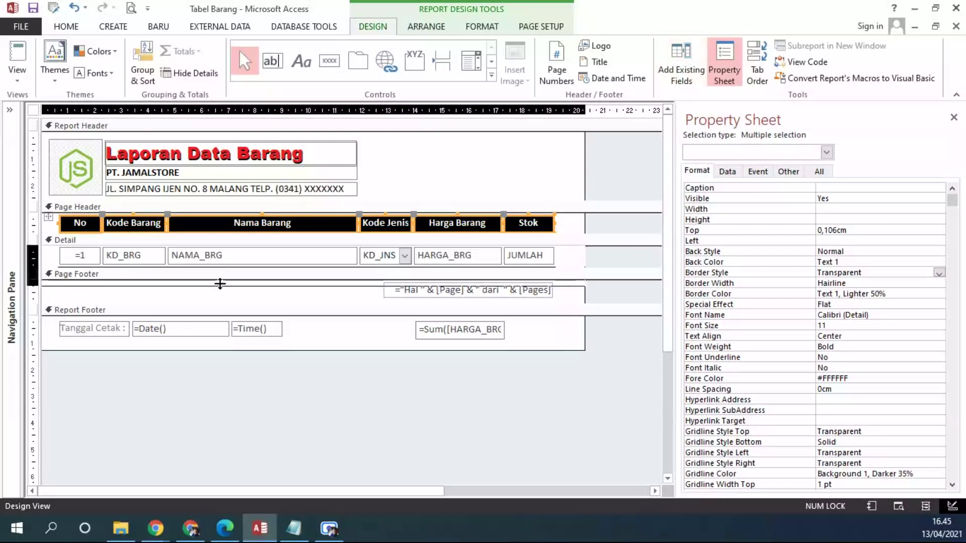
# Enlarge the Detail section to about 1.5 cm high and place a vertical line about 0.8 cm high before the row number field
pyautogui.moveTo(221, 271); pyautogui.dragTo(222, 289)
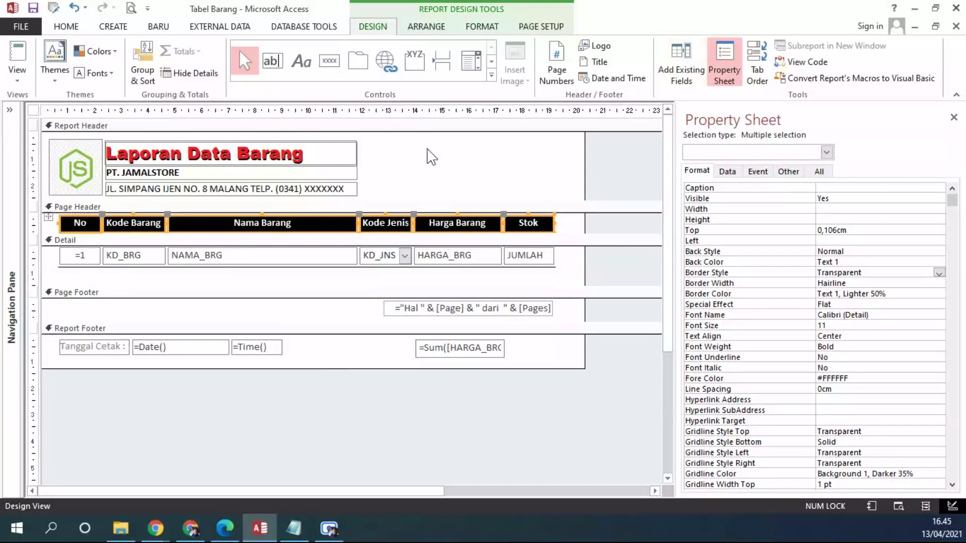
pyautogui.click(503, 171)
pyautogui.click(491, 76)
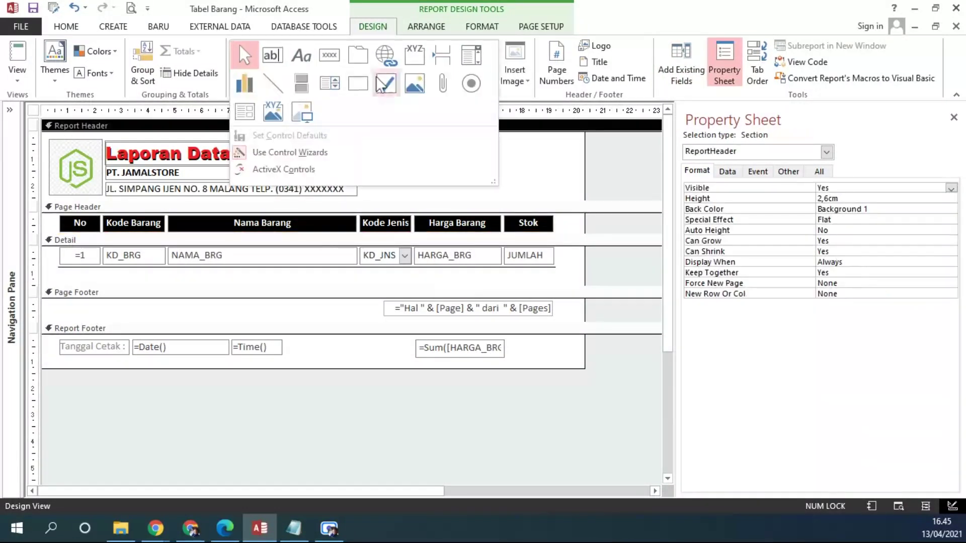
pyautogui.click(274, 90)
pyautogui.moveTo(445, 165)
pyautogui.mouseDown()
pyautogui.moveTo(445, 186)
pyautogui.moveTo(443, 166)
pyautogui.moveTo(57, 254)
pyautogui.mouseUp()
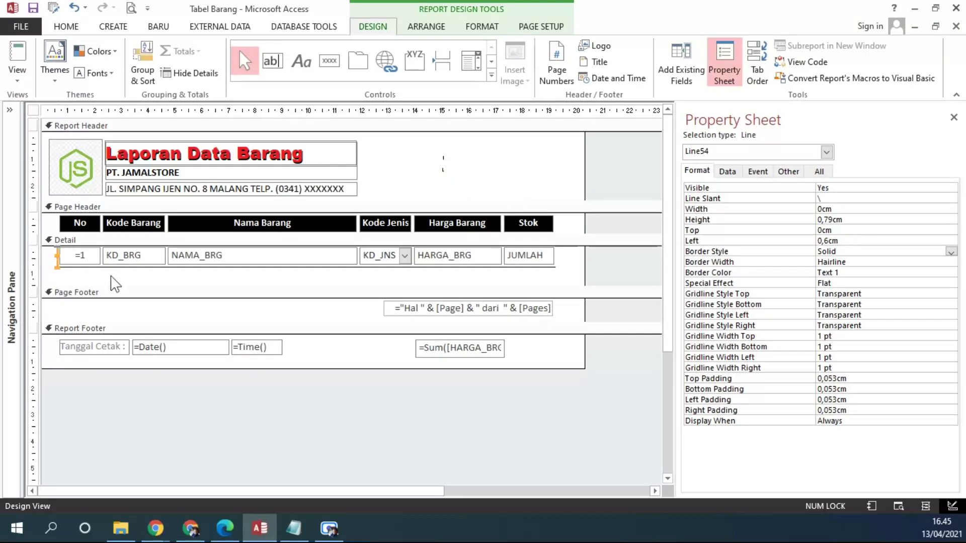
# Nudge the horizontal Detail line left so that it meets the lower end of the vertical line
pyautogui.click(66, 278)
pyautogui.click(57, 264)
pyautogui.click(58, 267)
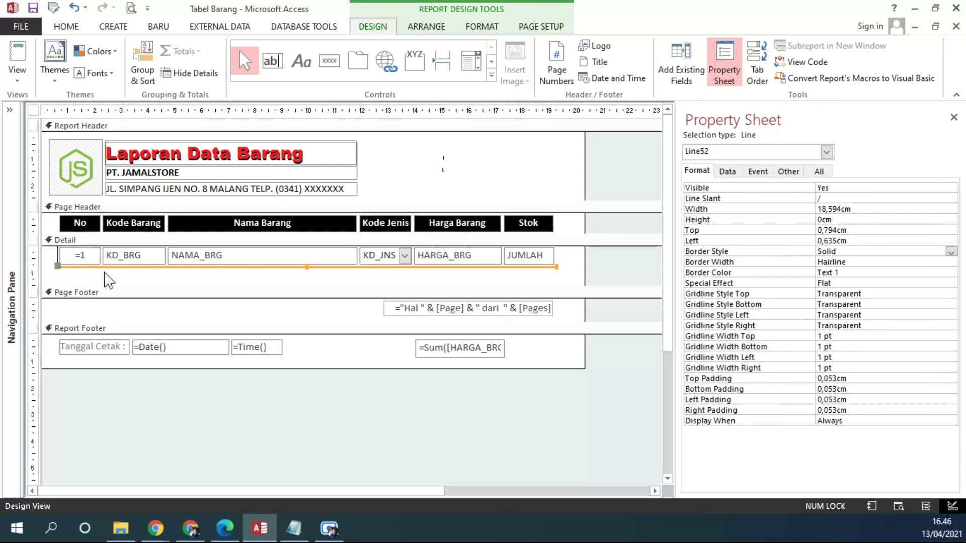
pyautogui.press('Left')
pyautogui.click(67, 277)
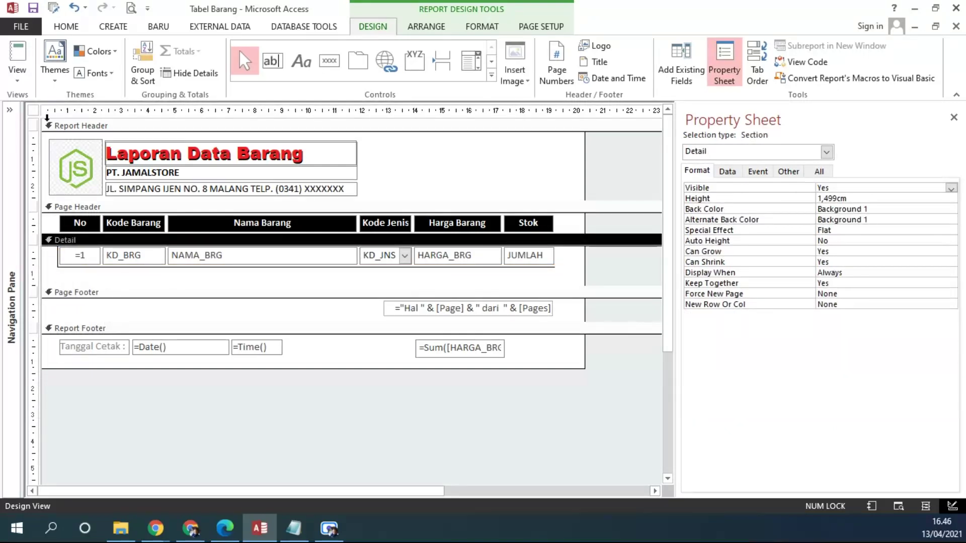
# Preview the report to examine how the vertical and horizontal lines join along the item rows
pyautogui.click(18, 81)
pyautogui.click(42, 129)
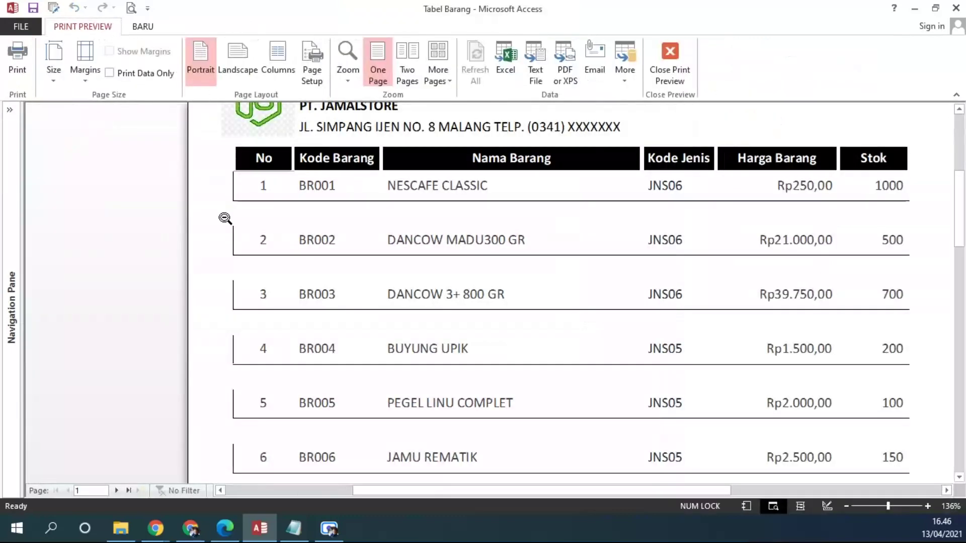
pyautogui.scroll(-5, 258, 387)
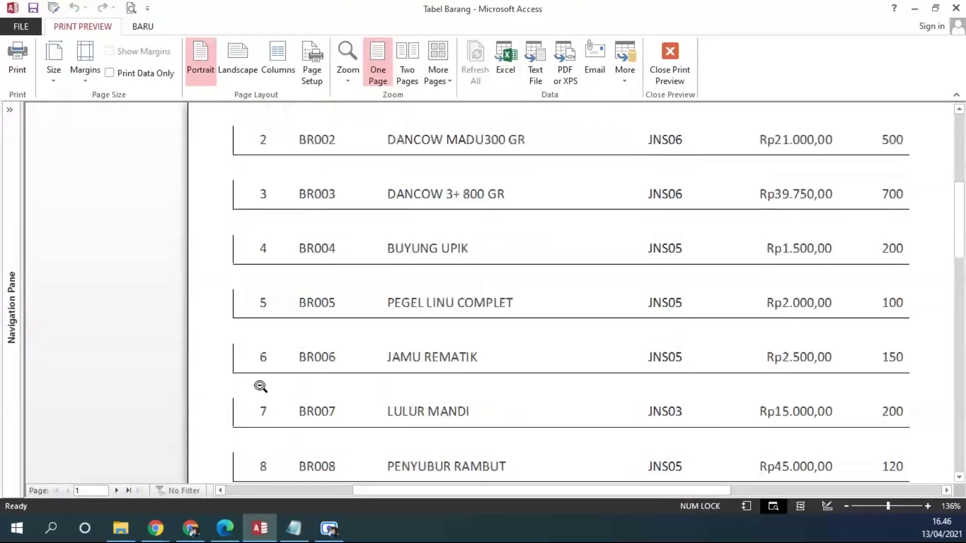
pyautogui.scroll(5, 259, 388)
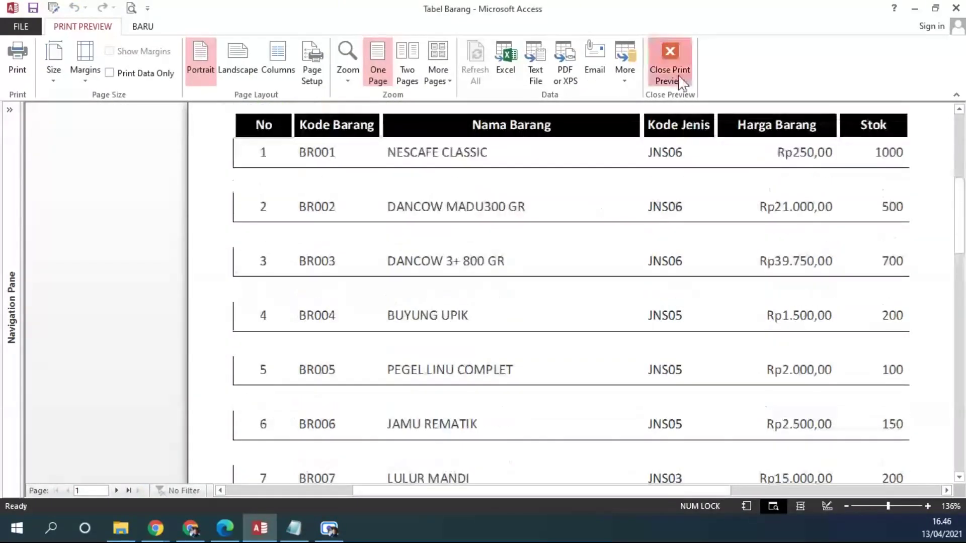
# Shrink the Detail section to end just under its horizontal line and preview the item rows
pyautogui.click(676, 76)
pyautogui.moveTo(141, 295); pyautogui.dragTo(145, 268)
pyautogui.click(17, 74)
pyautogui.click(51, 132)
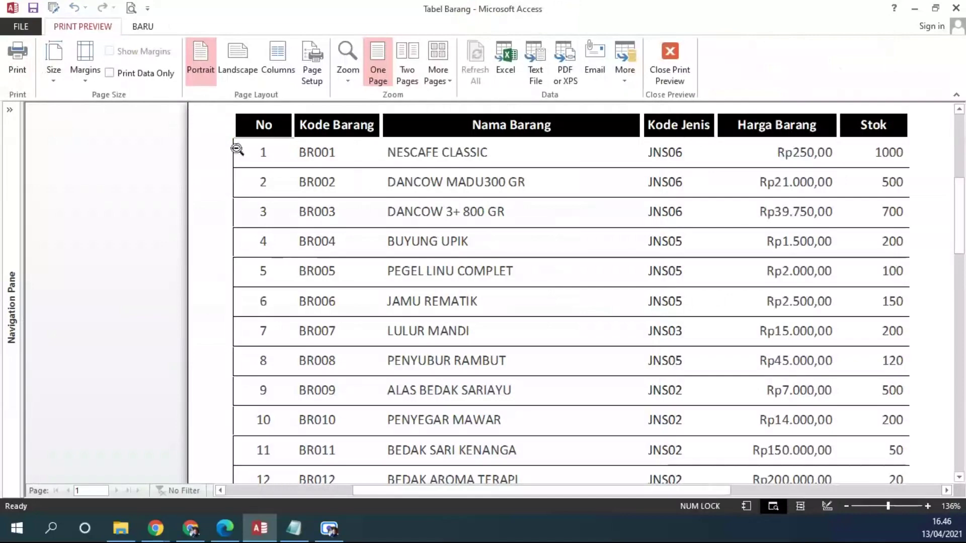
pyautogui.scroll(3, 257, 251)
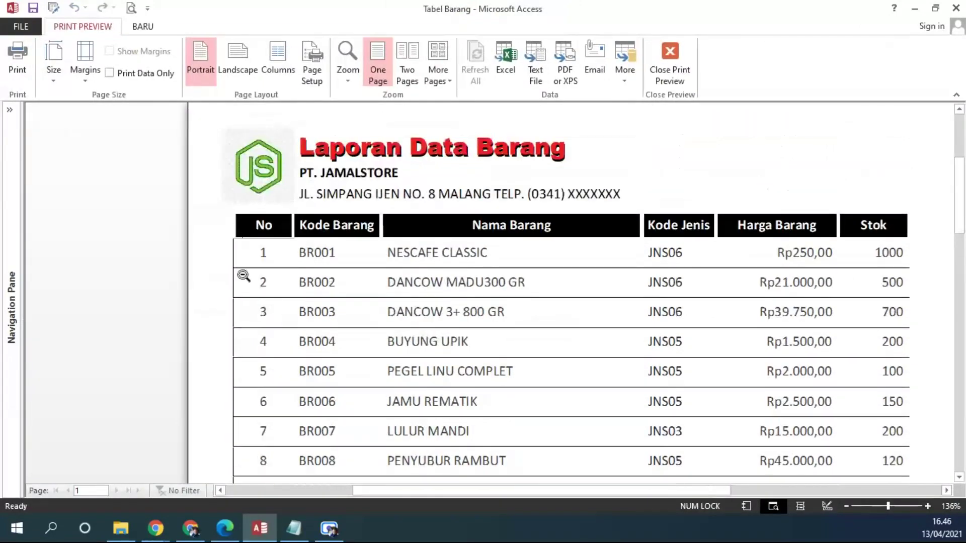
pyautogui.scroll(-5, 245, 254)
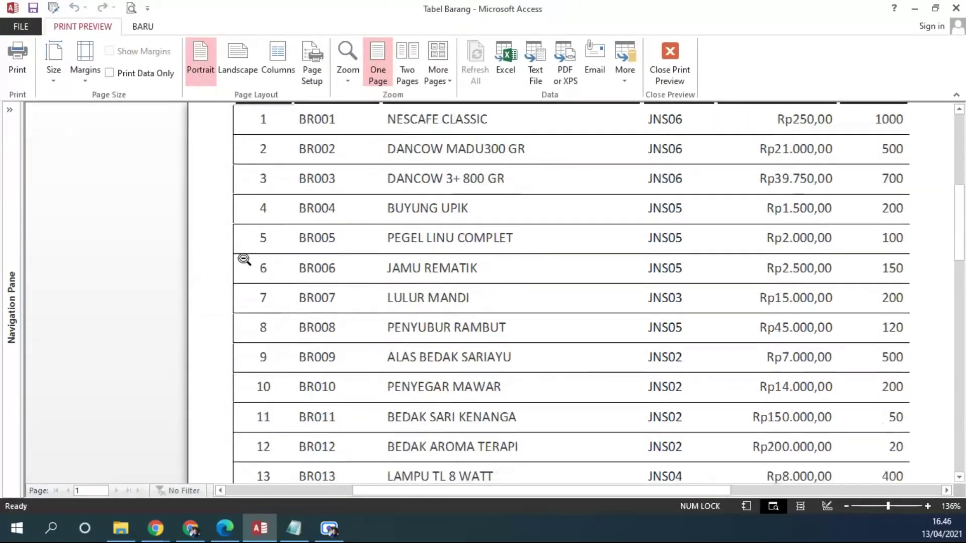
pyautogui.click(659, 86)
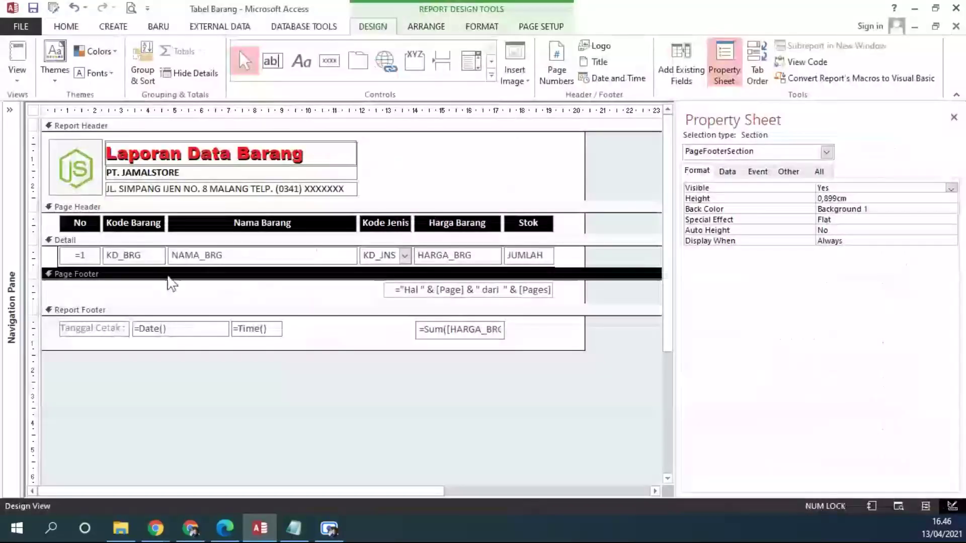
pyautogui.click(177, 255)
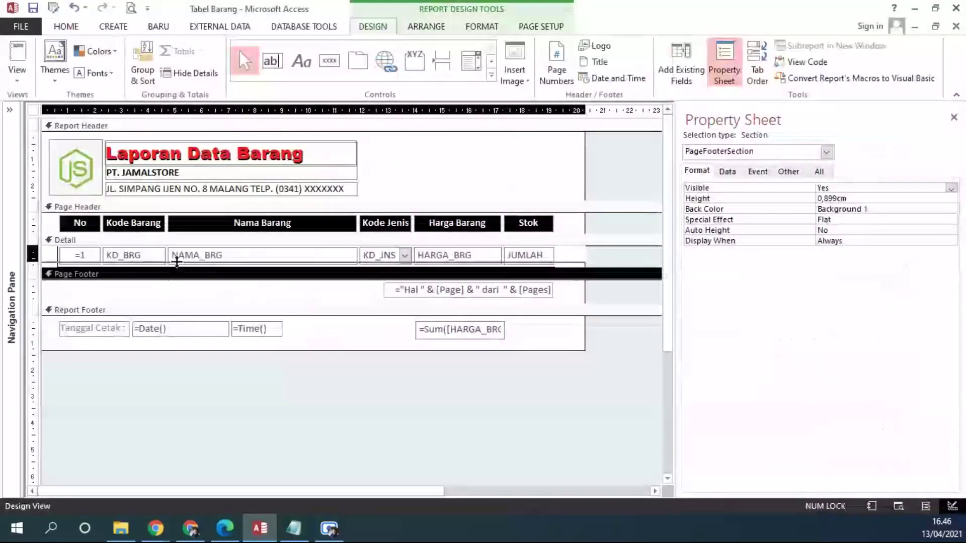
pyautogui.click(57, 255)
pyautogui.moveTo(57, 255); pyautogui.dragTo(57, 242)
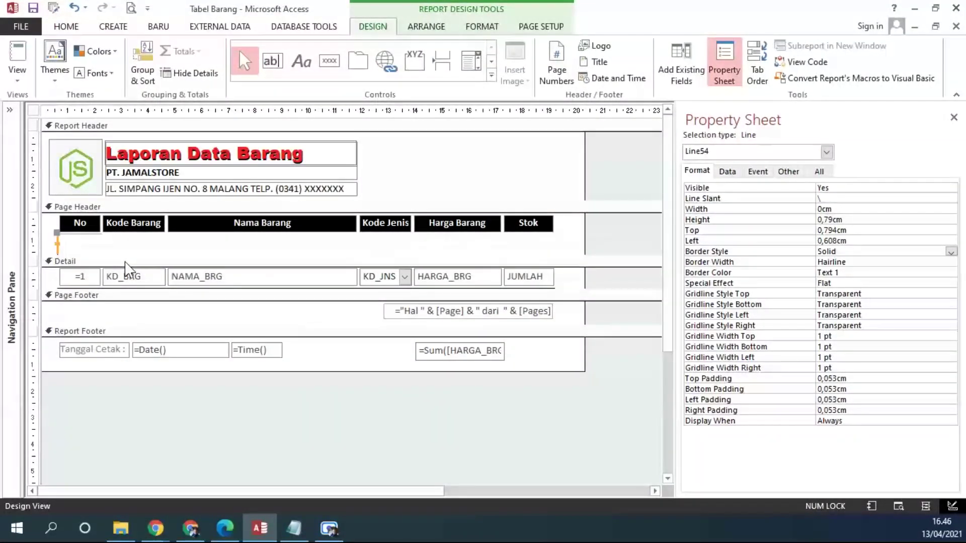
pyautogui.hotkey('ctrl', 'z')
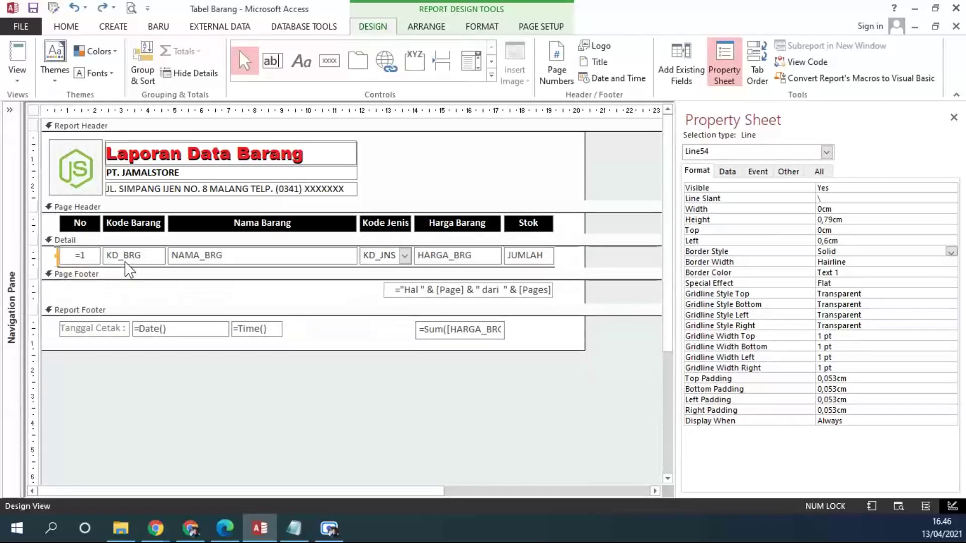
# Enlarge the Detail section to about 1.7 cm high and place a copy of the vertical line right after the JUMLAH field
pyautogui.click(134, 274)
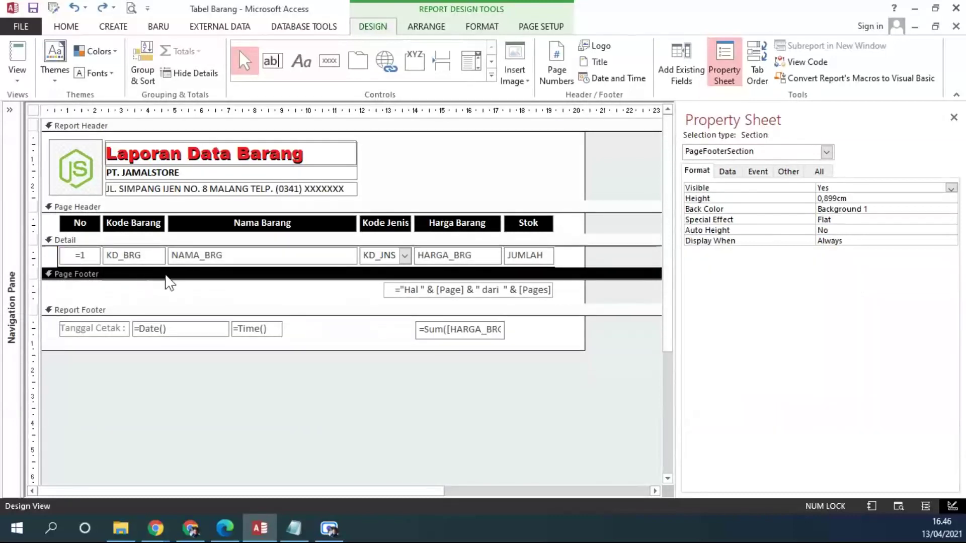
pyautogui.moveTo(226, 269); pyautogui.dragTo(222, 293)
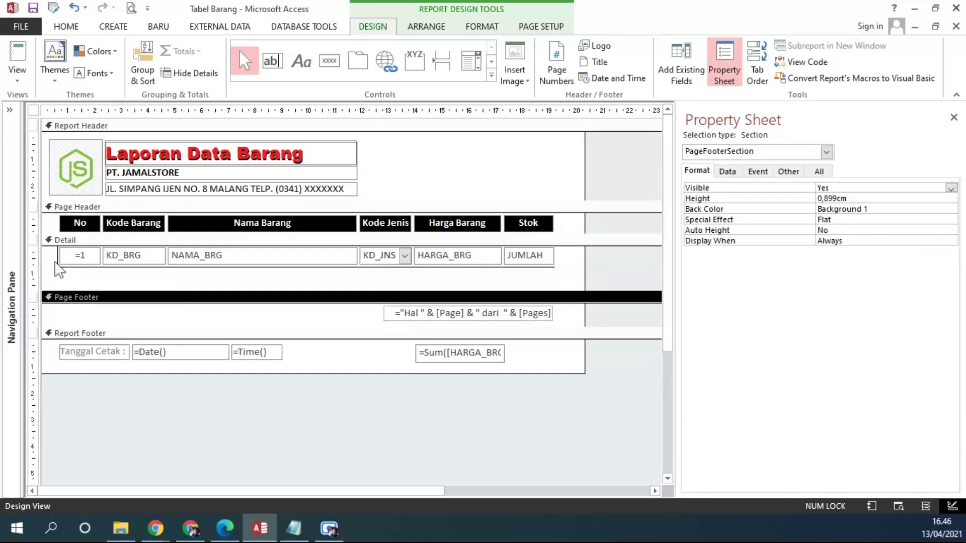
pyautogui.click(56, 258)
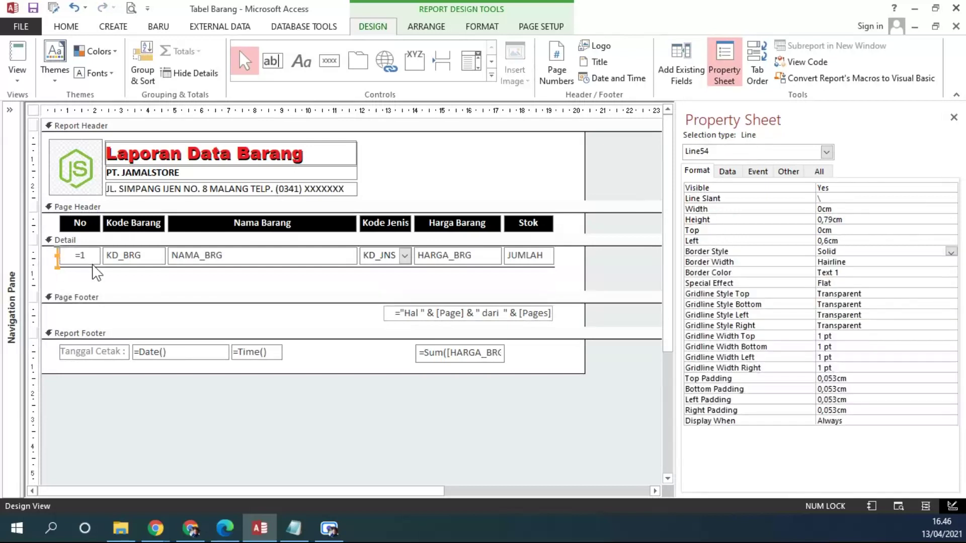
pyautogui.click(324, 277)
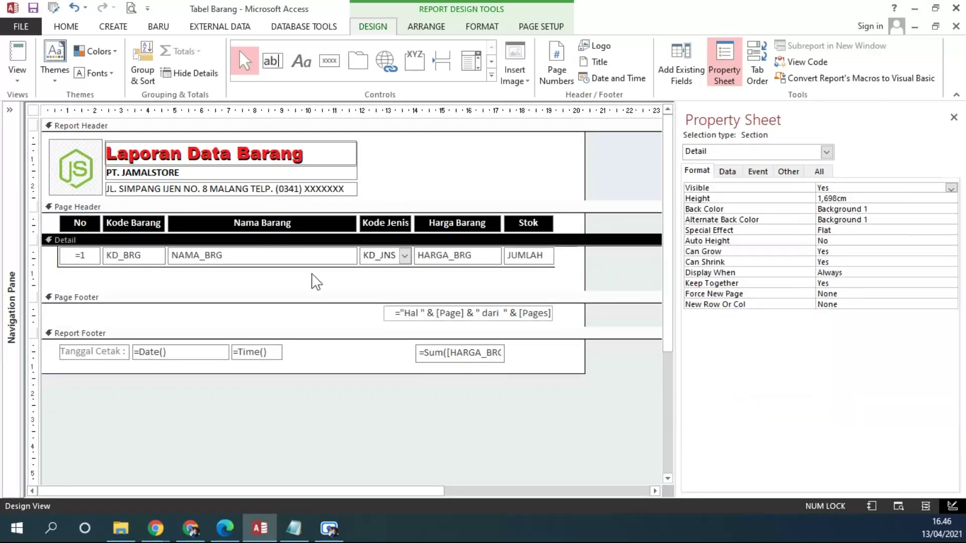
pyautogui.hotkey('ctrl', 'v')
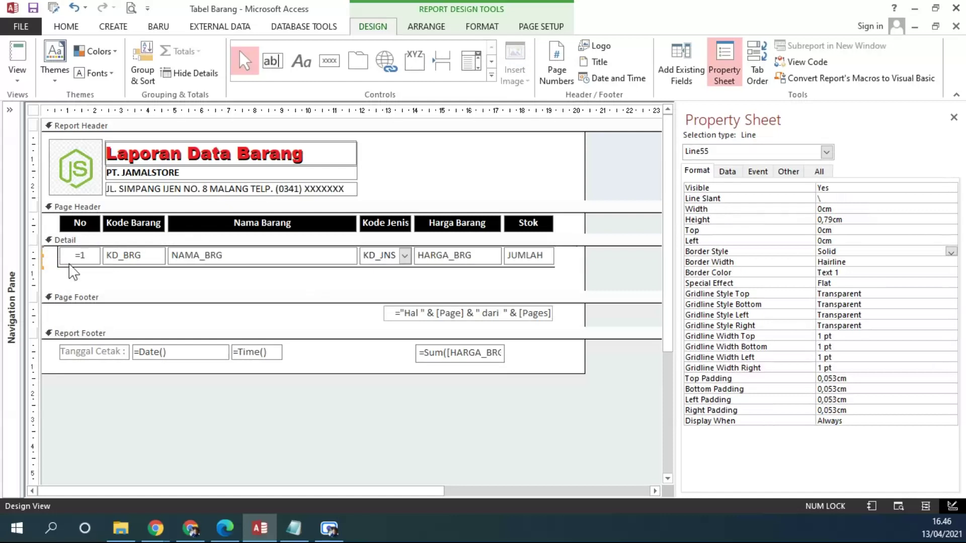
pyautogui.press('Right')
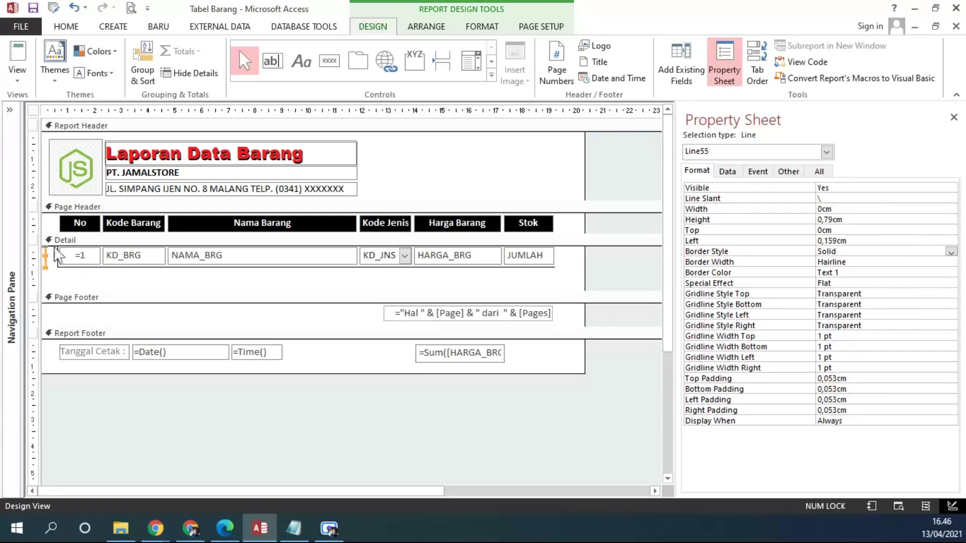
pyautogui.moveTo(556, 259); pyautogui.dragTo(553, 259)
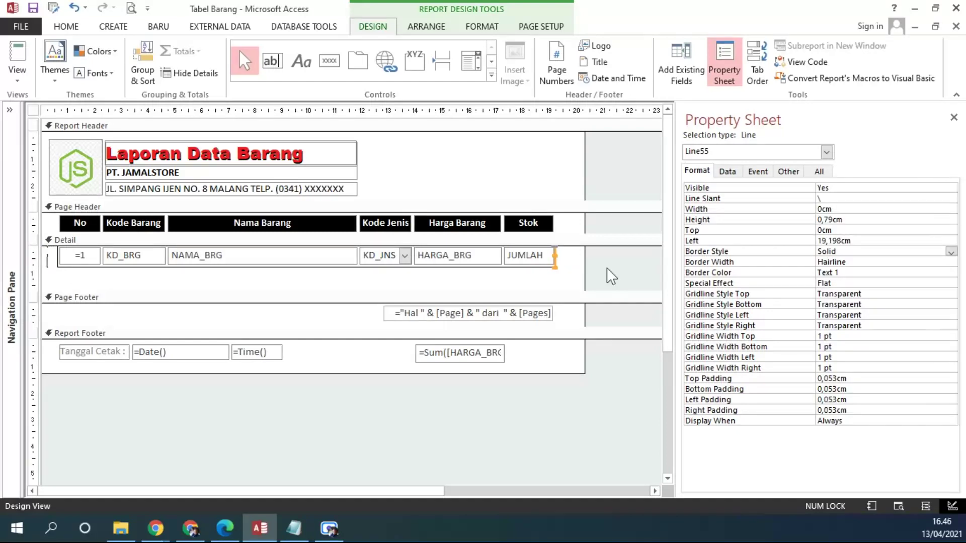
pyautogui.click(569, 270)
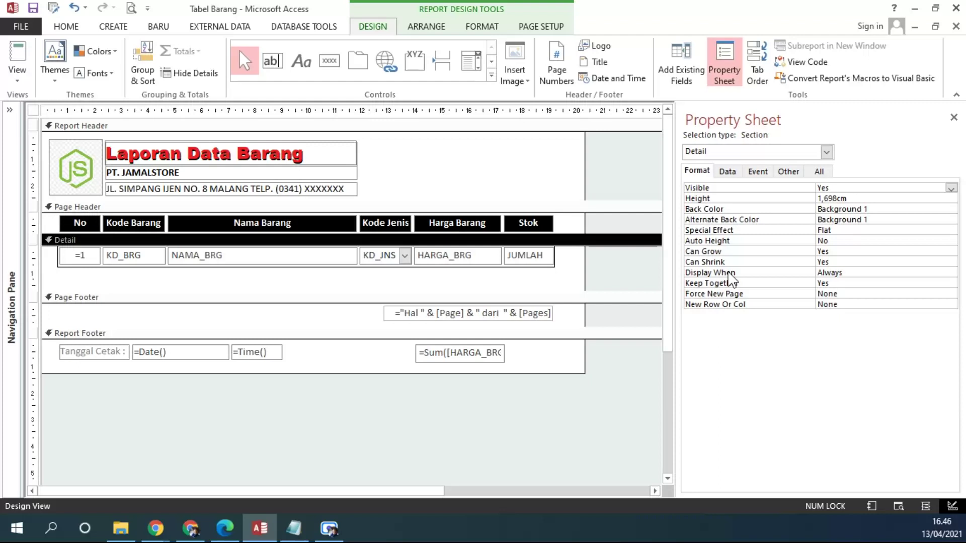
# Shrink the Detail section to end just under its horizontal line and preview the frame on both sides of the item rows
pyautogui.click(341, 298)
pyautogui.moveTo(345, 291); pyautogui.dragTo(356, 265)
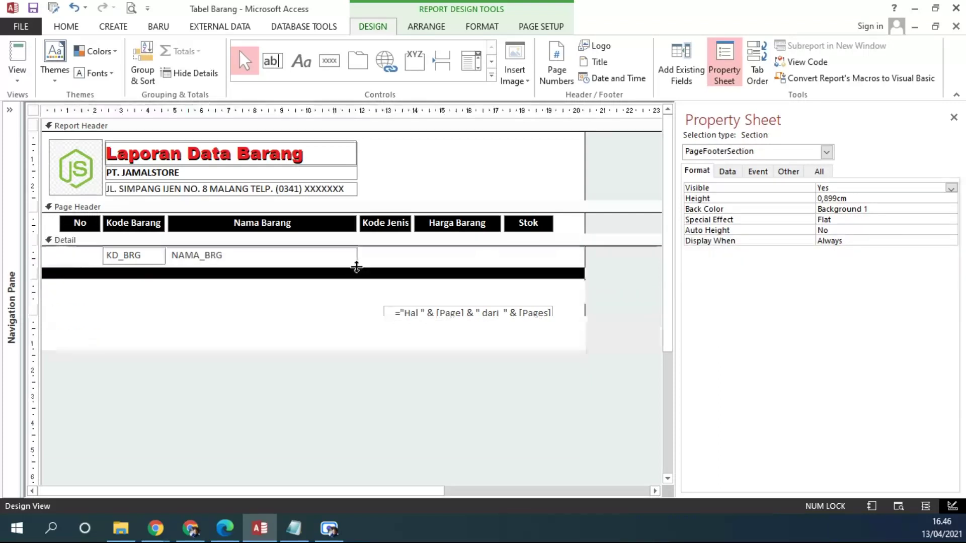
pyautogui.click(491, 76)
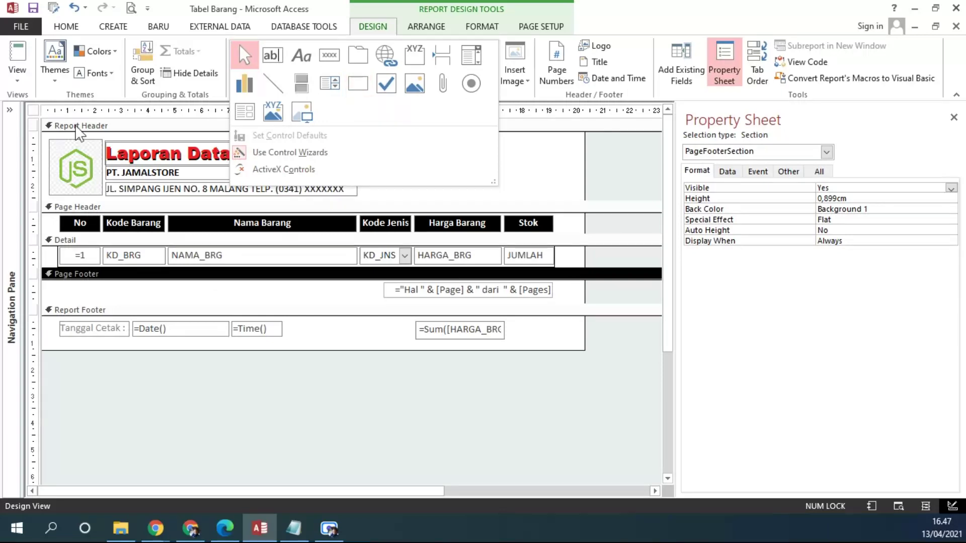
pyautogui.click(17, 74)
pyautogui.click(33, 139)
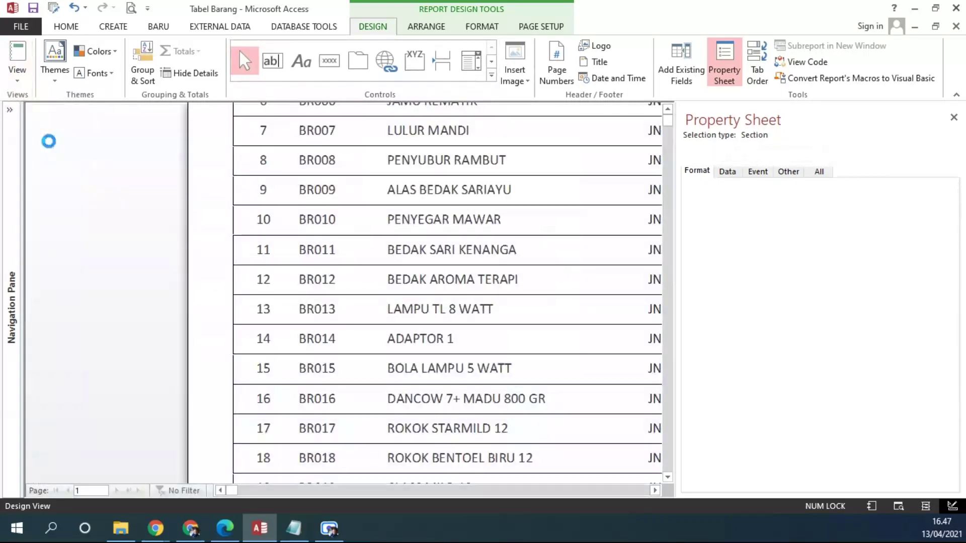
pyautogui.scroll(5, 470, 304)
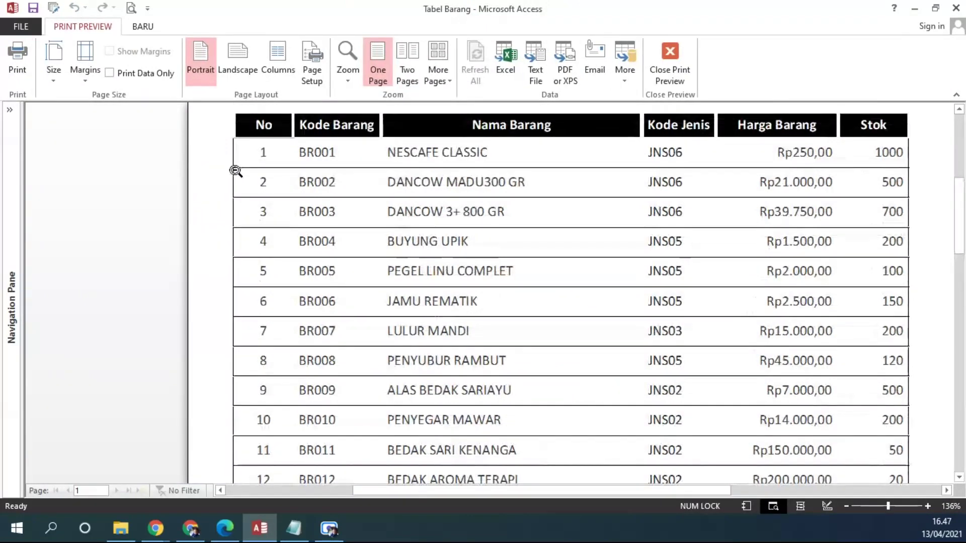
pyautogui.click(442, 220)
pyautogui.click(493, 189)
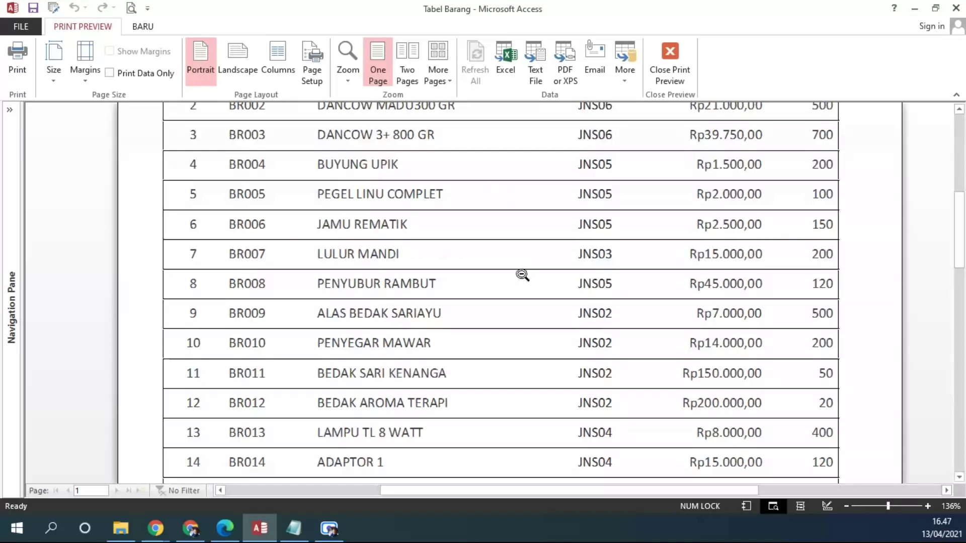
pyautogui.scroll(2, 522, 275)
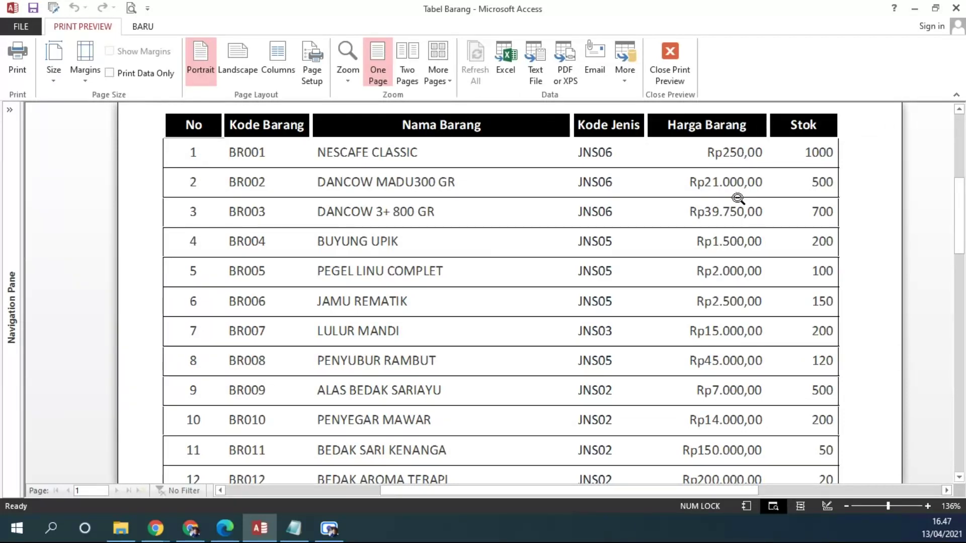
pyautogui.click(669, 56)
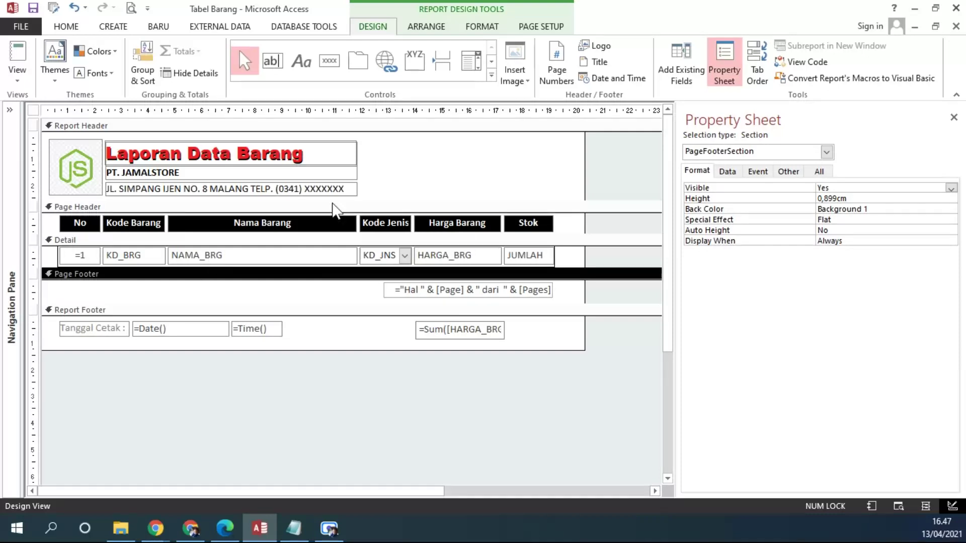
# Enlarge the Page Header section to about 1.1 cm high and shift all column heading labels slightly down
pyautogui.moveTo(526, 233); pyautogui.dragTo(543, 241)
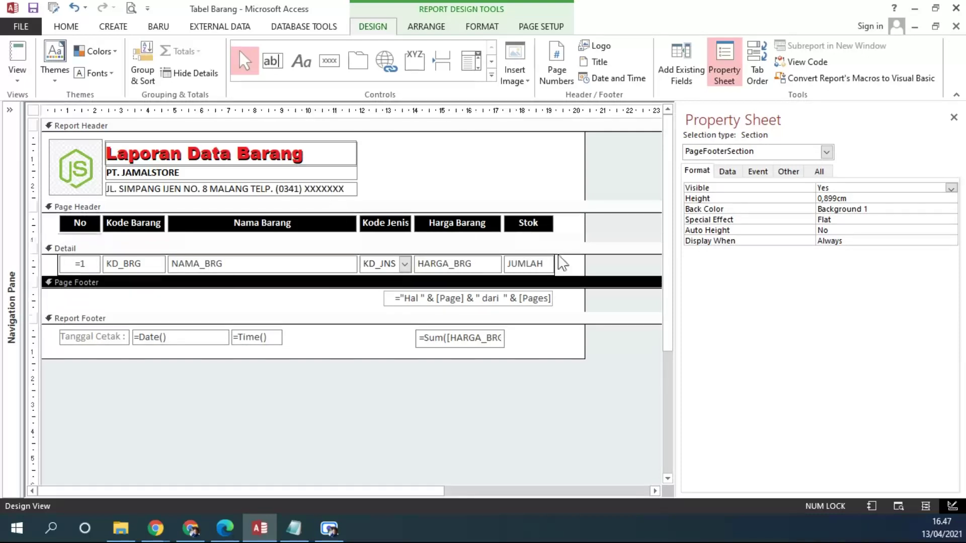
pyautogui.click(31, 225)
pyautogui.moveTo(69, 225); pyautogui.dragTo(70, 228)
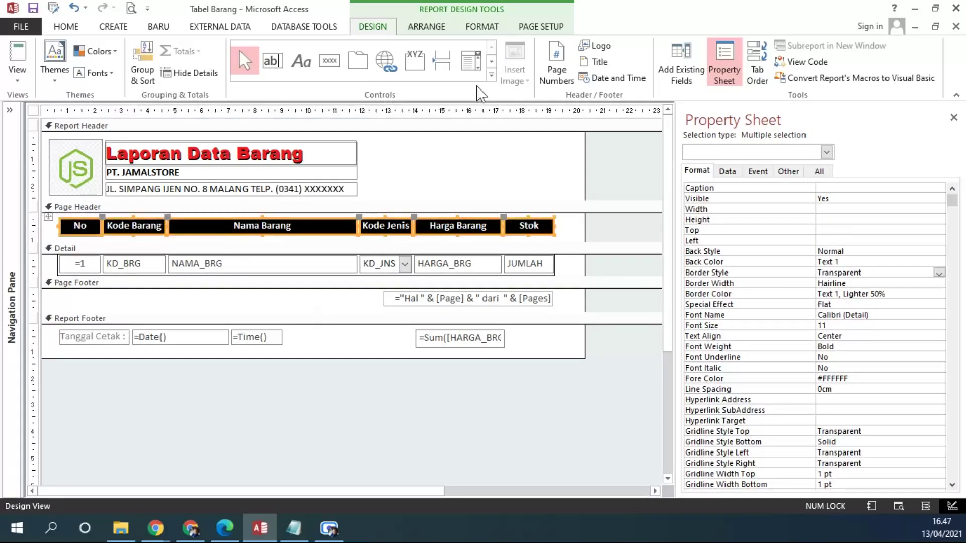
# Draw a rectangle about 18.7 cm by 0.9 cm over the column heading labels and fill it with black
pyautogui.click(491, 75)
pyautogui.click(354, 82)
pyautogui.moveTo(55, 215)
pyautogui.mouseDown()
pyautogui.moveTo(281, 252)
pyautogui.moveTo(554, 237)
pyautogui.mouseUp()
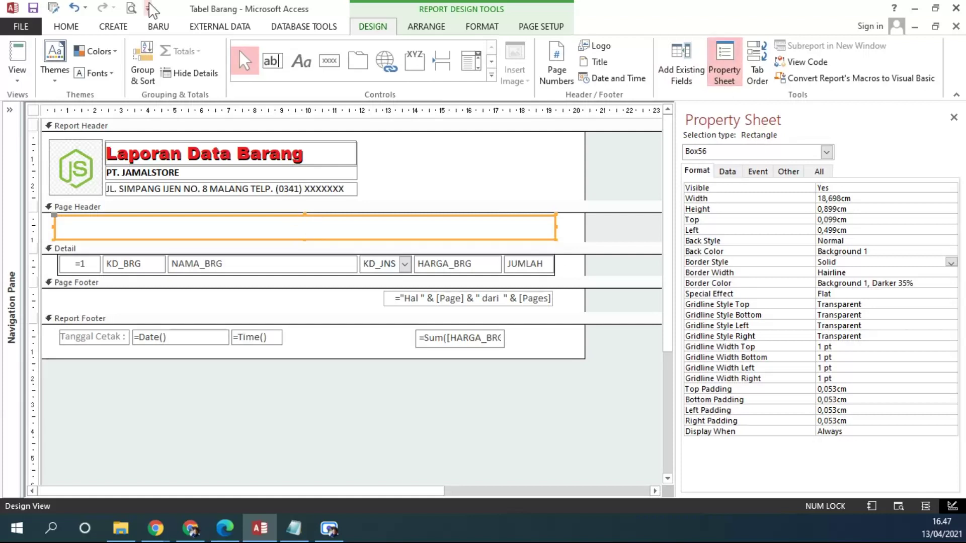
pyautogui.click(68, 28)
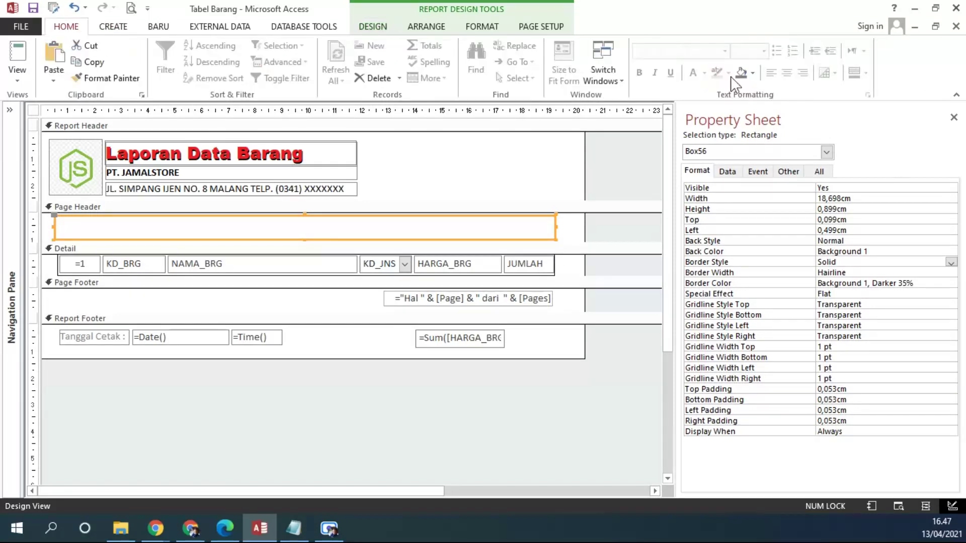
pyautogui.click(752, 73)
pyautogui.click(755, 125)
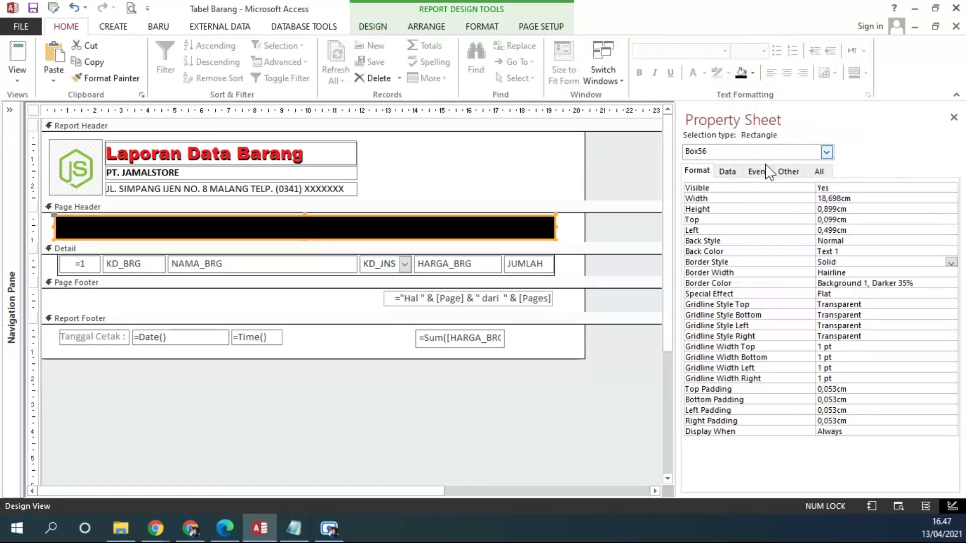
# Send the black rectangle behind the column heading labels and slightly reduce the Page Header section's height
pyautogui.rightClick(432, 234)
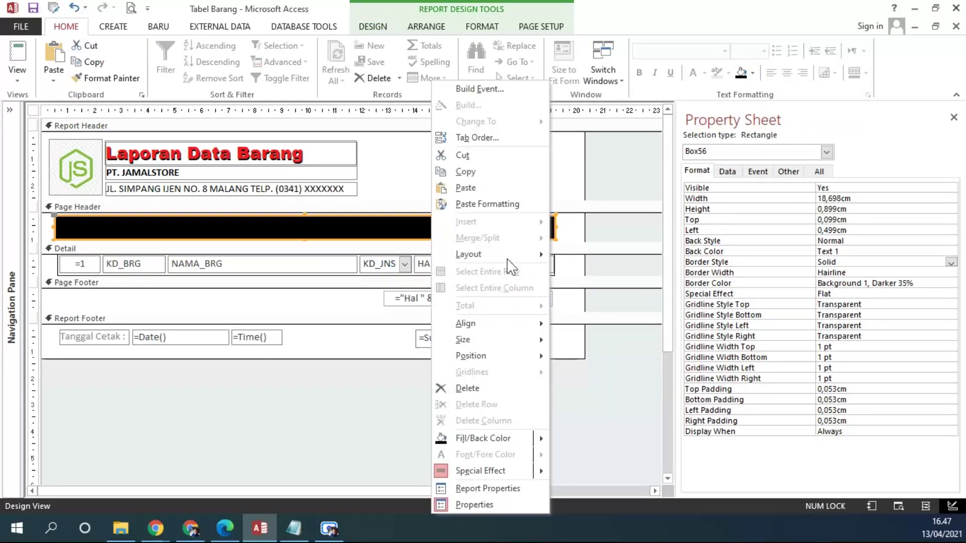
pyautogui.moveTo(498, 358)
pyautogui.click(580, 369)
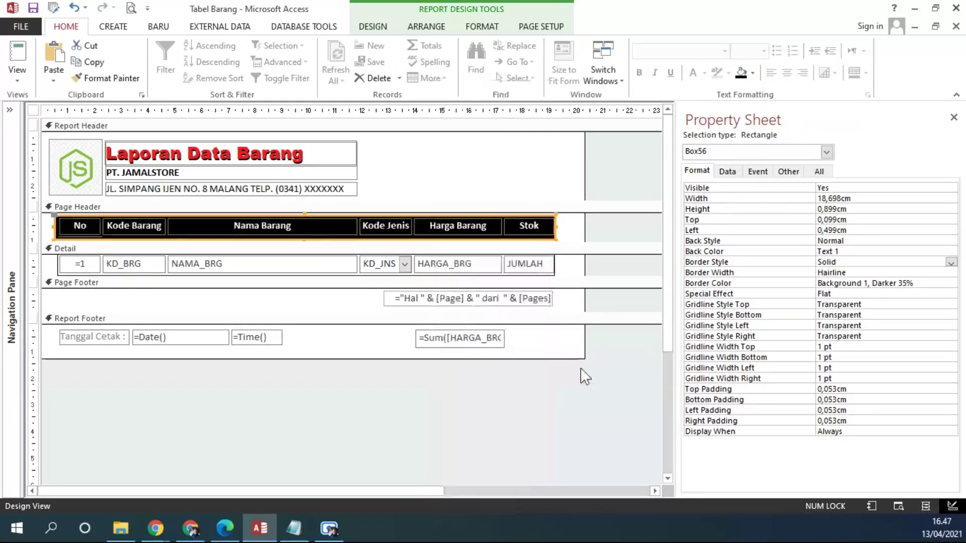
pyautogui.click(567, 233)
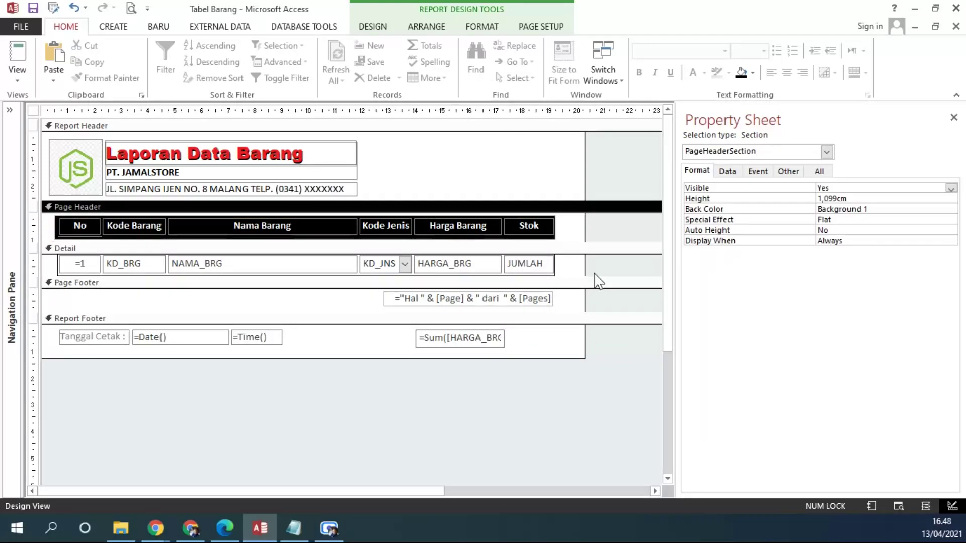
pyautogui.moveTo(200, 247); pyautogui.dragTo(201, 244)
# Preview the report to examine how the black heading band lines up with the item row frame, and return to design view
pyautogui.click(17, 76)
pyautogui.click(55, 134)
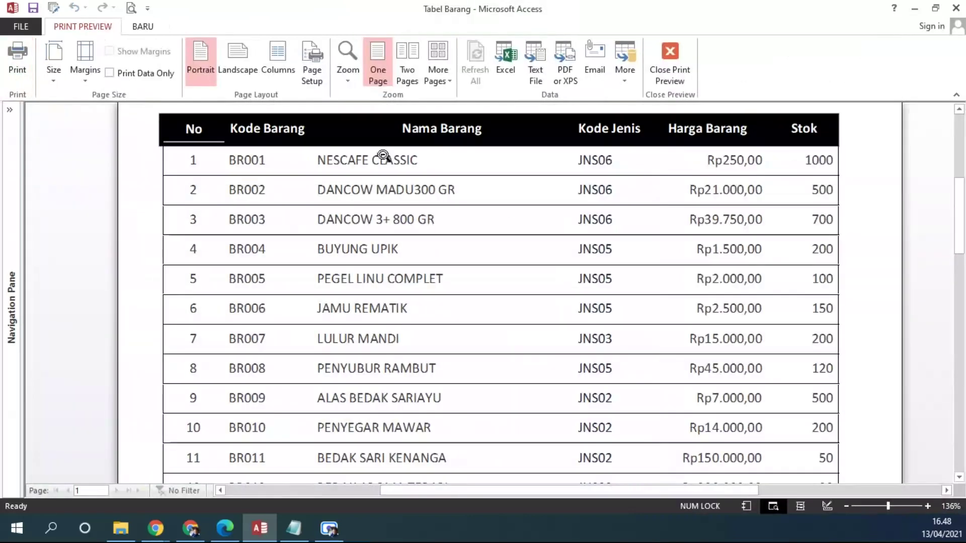
pyautogui.click(669, 62)
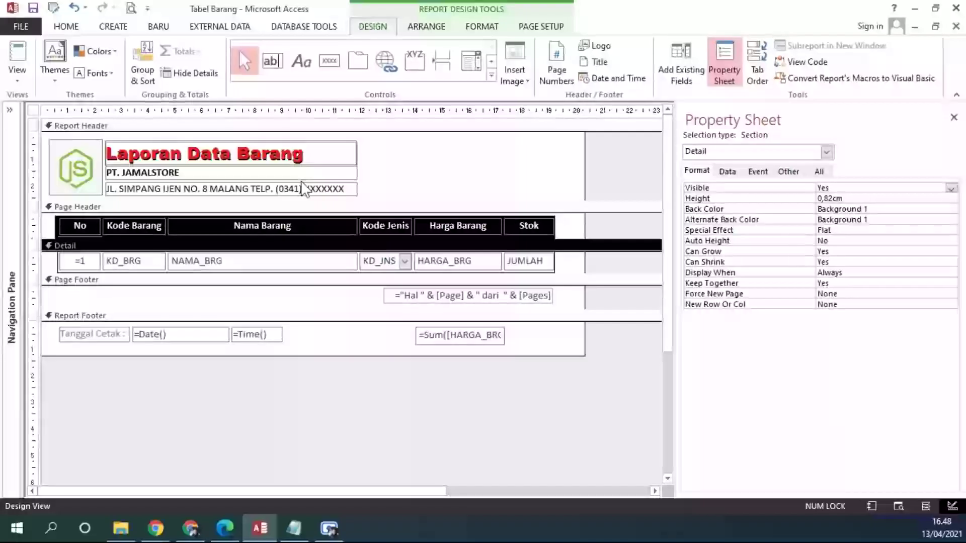
# Narrow the black rectangle to about 18.6 cm from its left edge to align with the vertical line, and preview the report
pyautogui.click(55, 231)
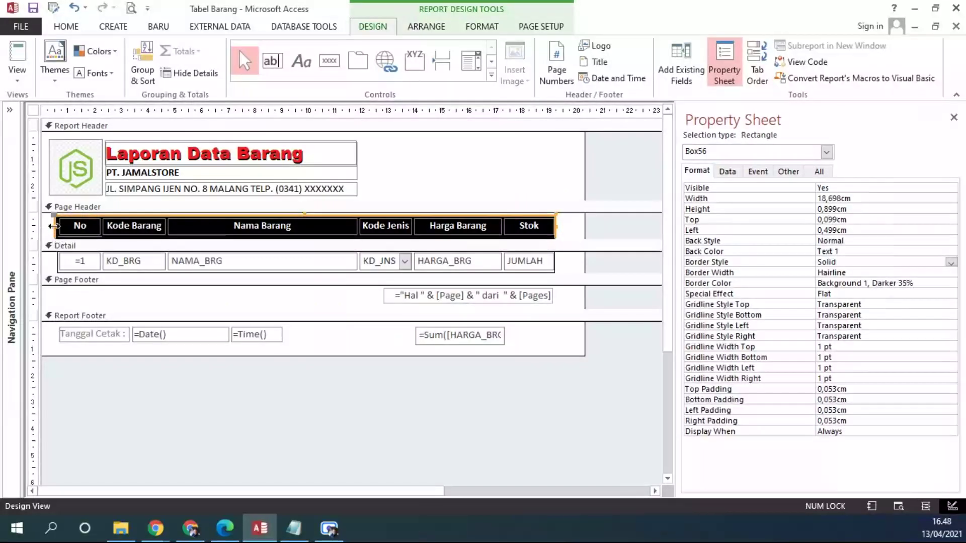
pyautogui.click(17, 78)
pyautogui.click(61, 136)
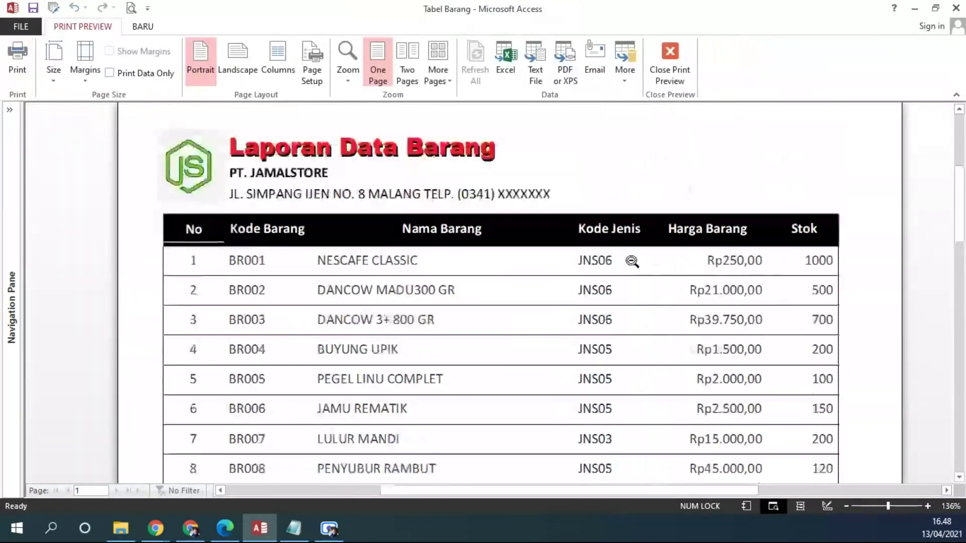
pyautogui.click(742, 309)
pyautogui.click(483, 155)
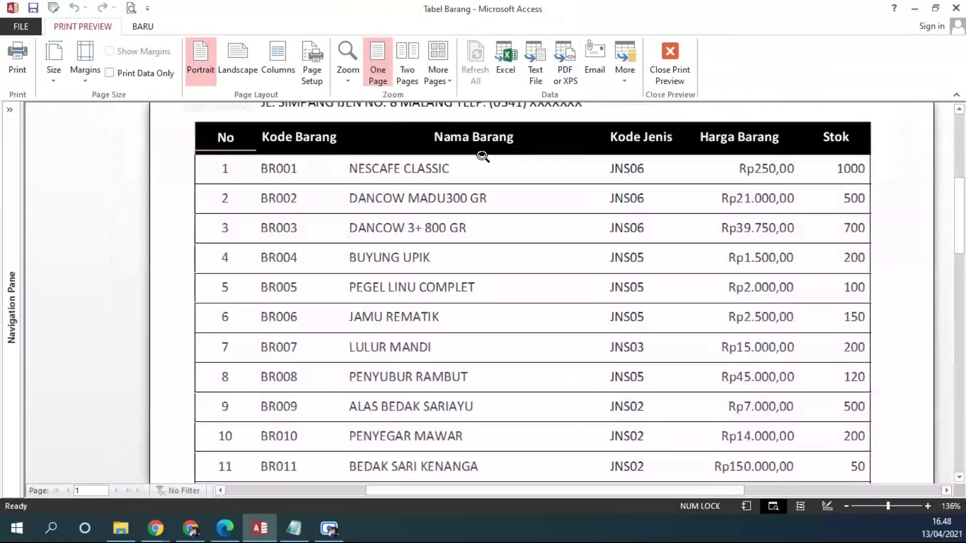
pyautogui.scroll(1, 499, 186)
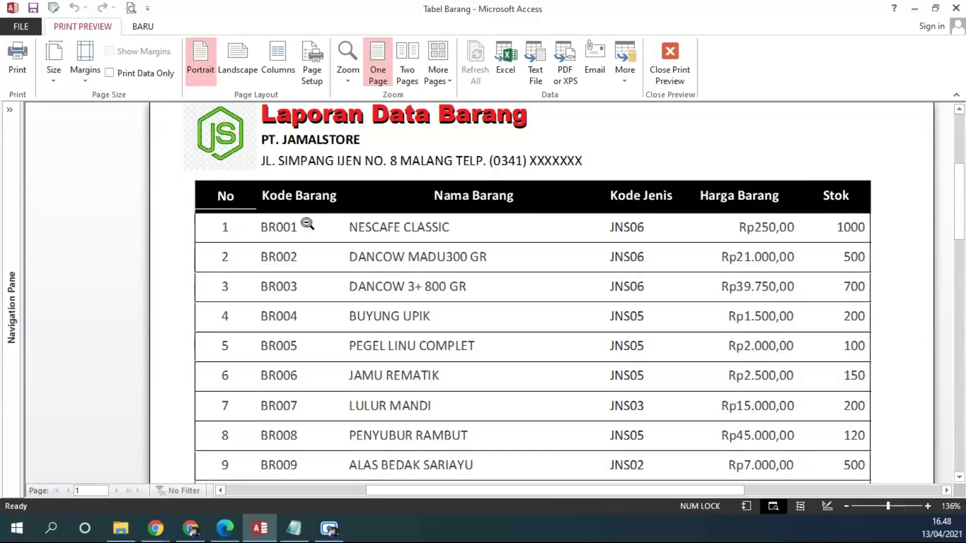
pyautogui.click(668, 64)
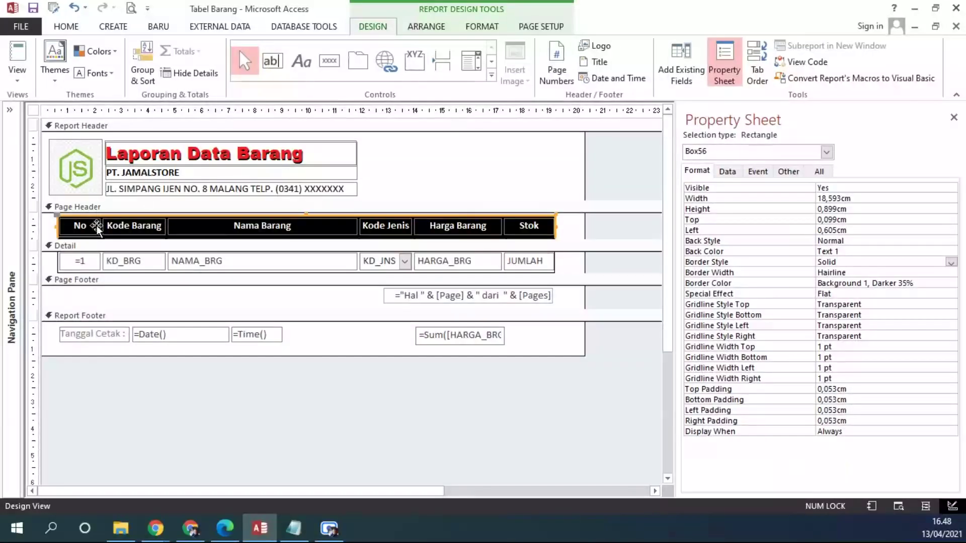
# Select only the No heading label in the Page Header to access its format properties
pyautogui.click(431, 174)
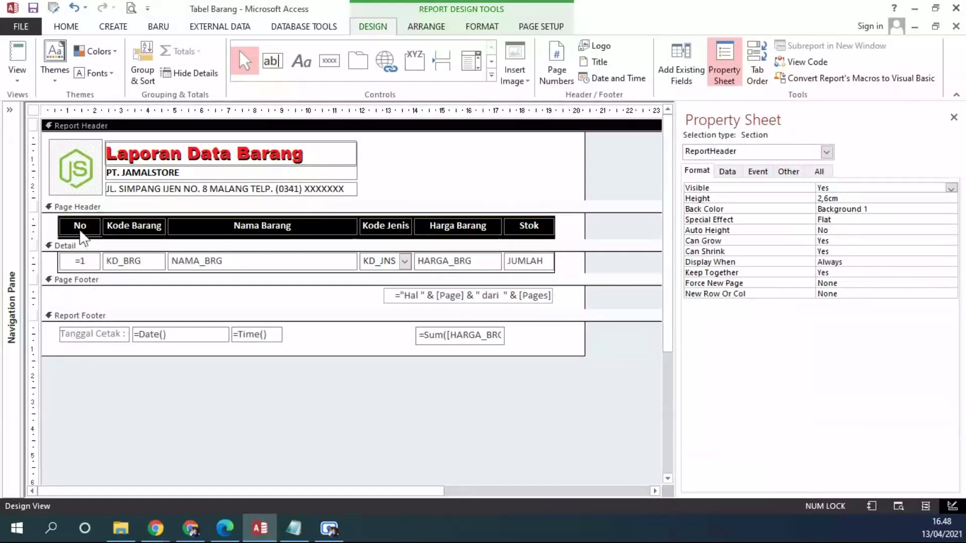
pyautogui.click(80, 229)
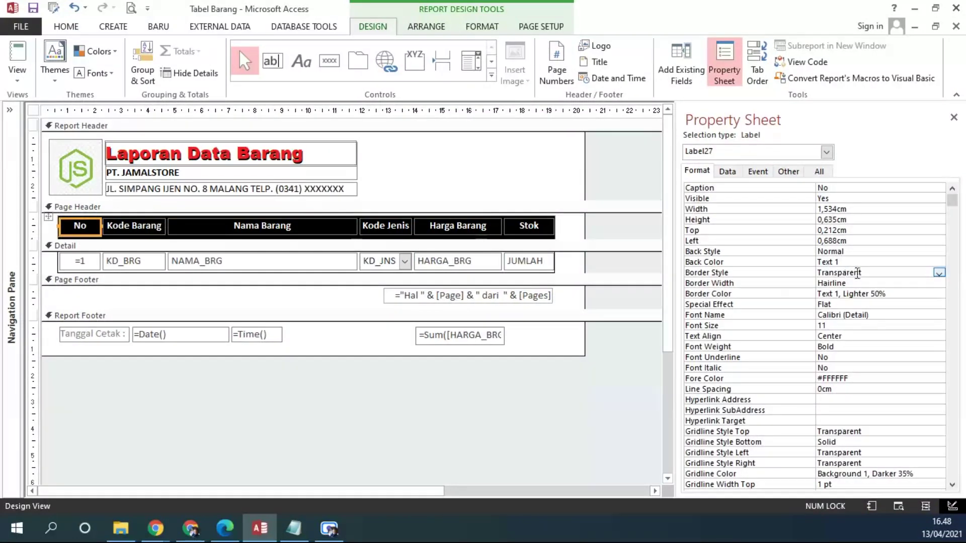